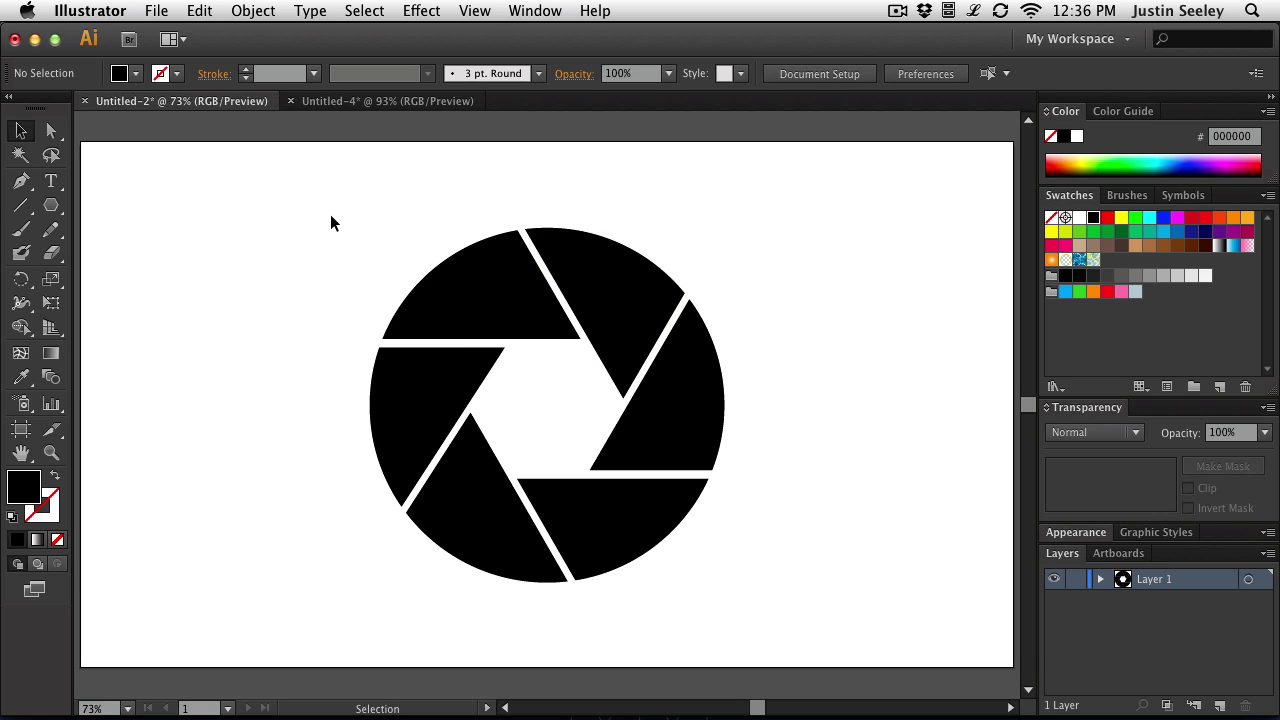
- Switch to the blank Untitled-4 document and create a black circle 450 px wide and 450 px high
click(372, 108)
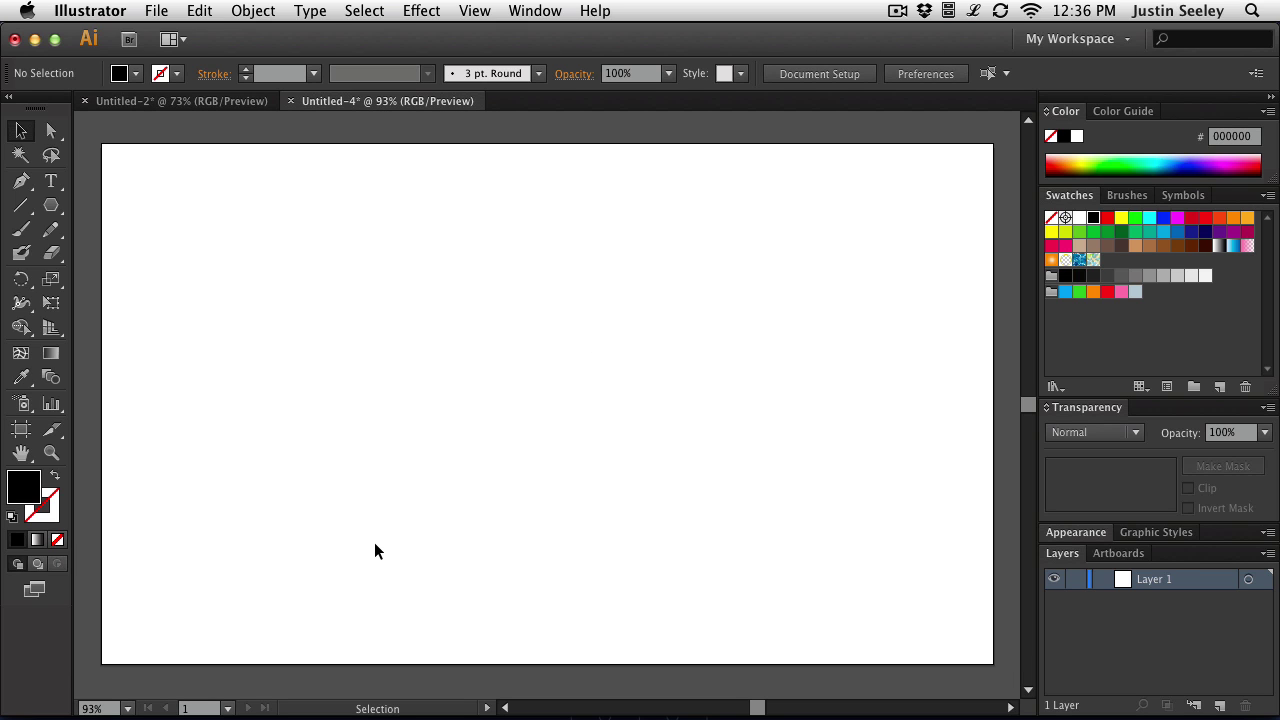
drag(51, 205, 187, 247)
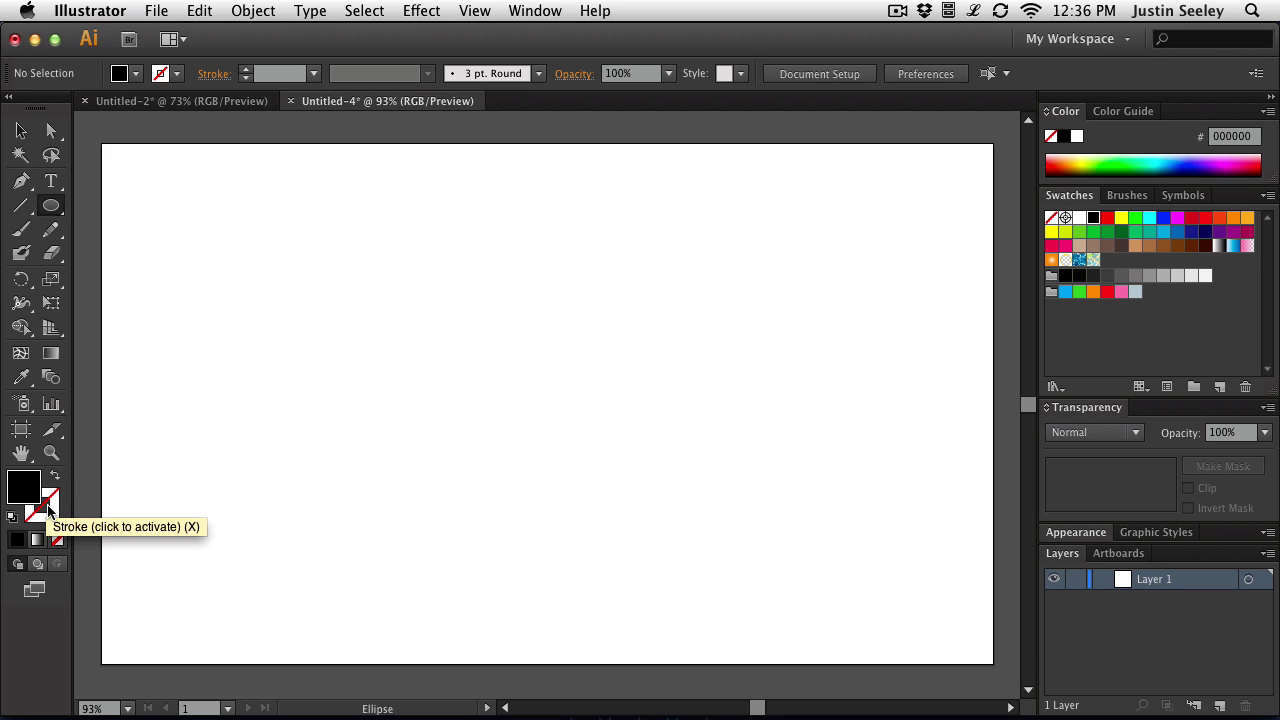
click(348, 234)
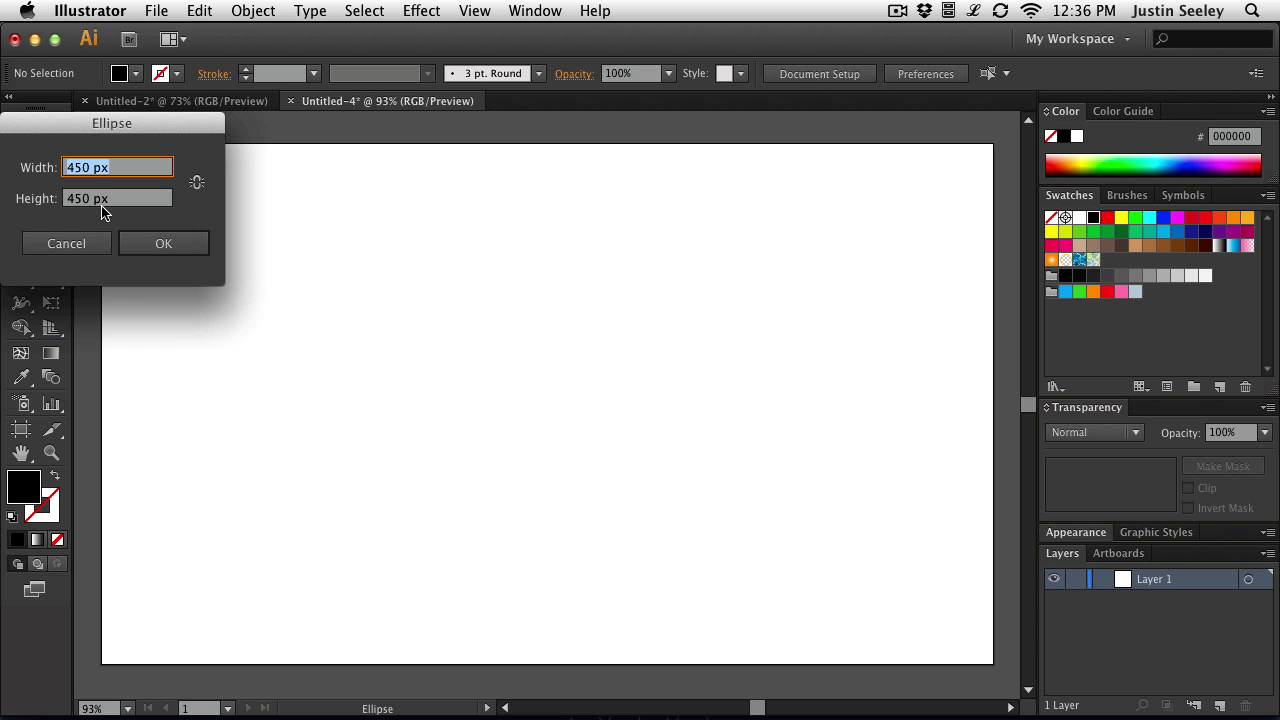
click(178, 249)
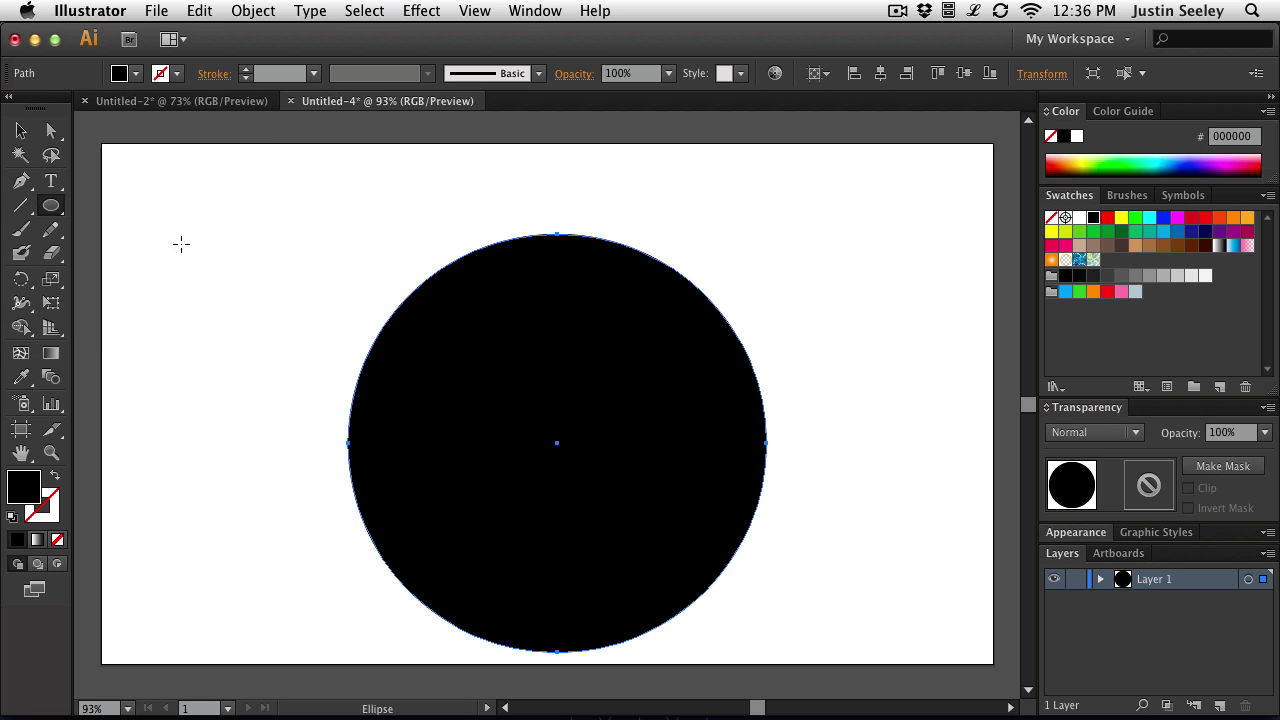
- Align the black circle to the artboard and center it horizontally and vertically
click(822, 76)
click(845, 141)
click(880, 73)
click(964, 75)
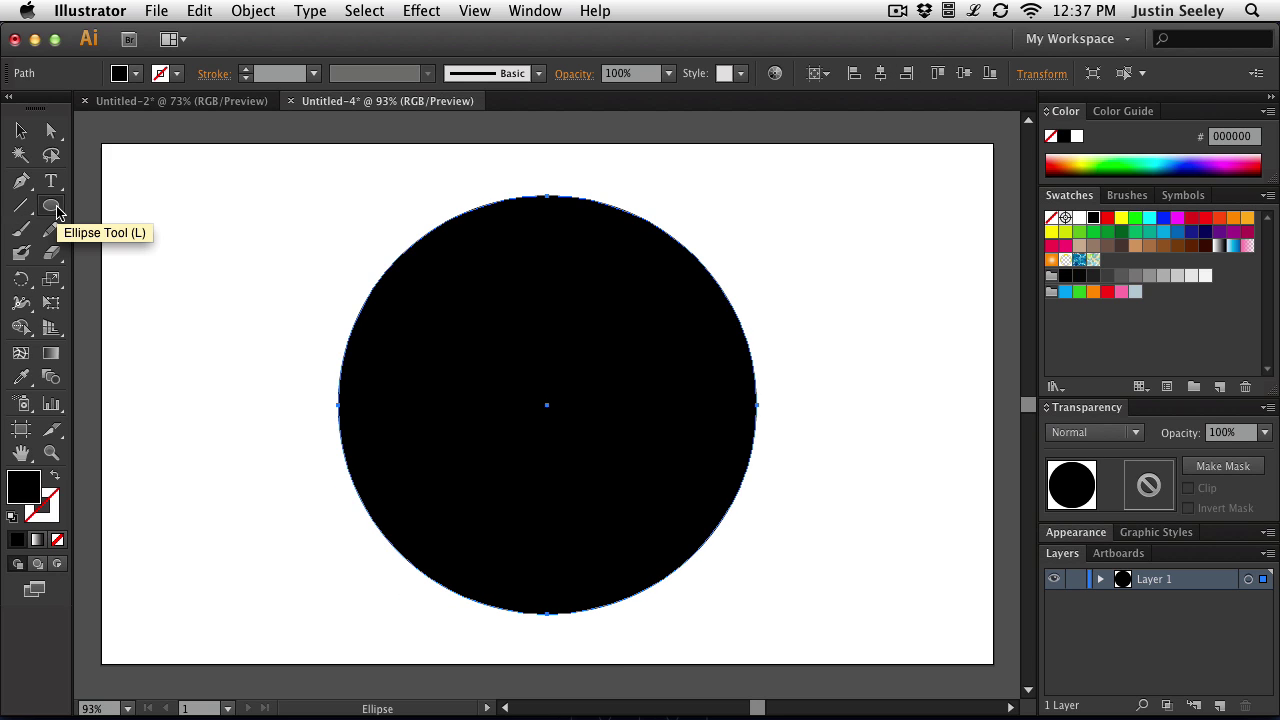
drag(57, 211, 118, 283)
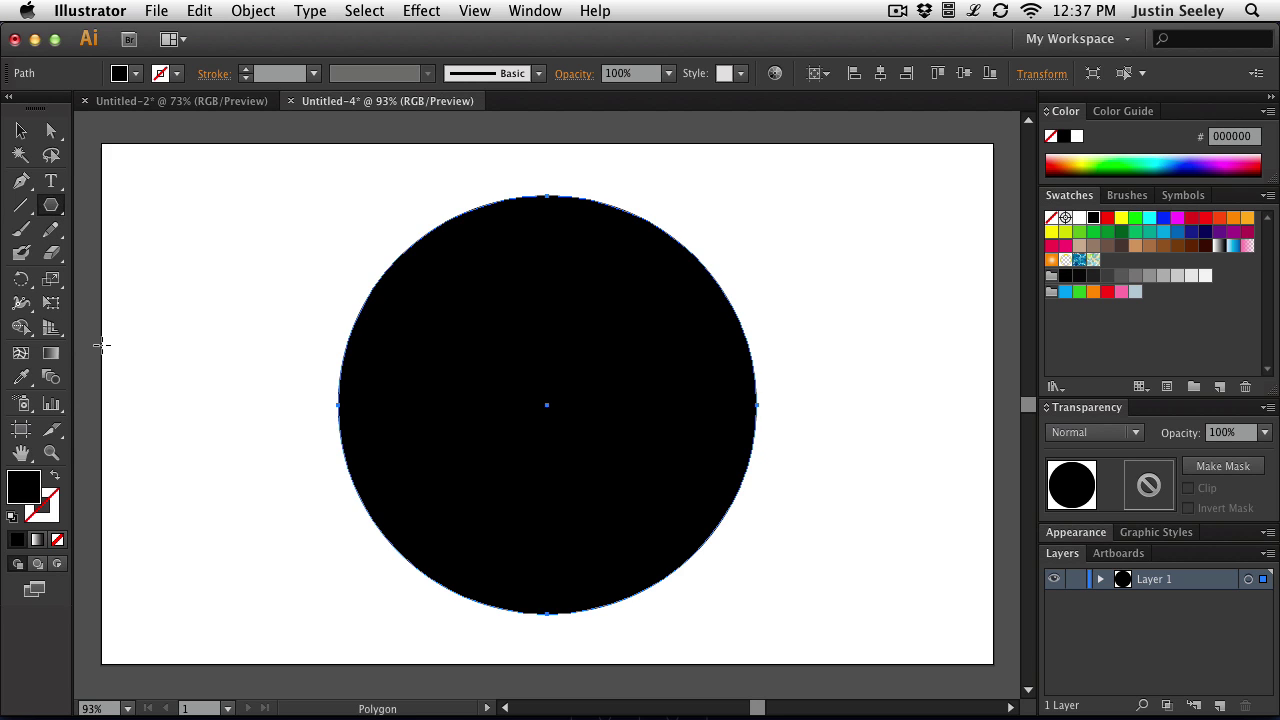
click(1079, 218)
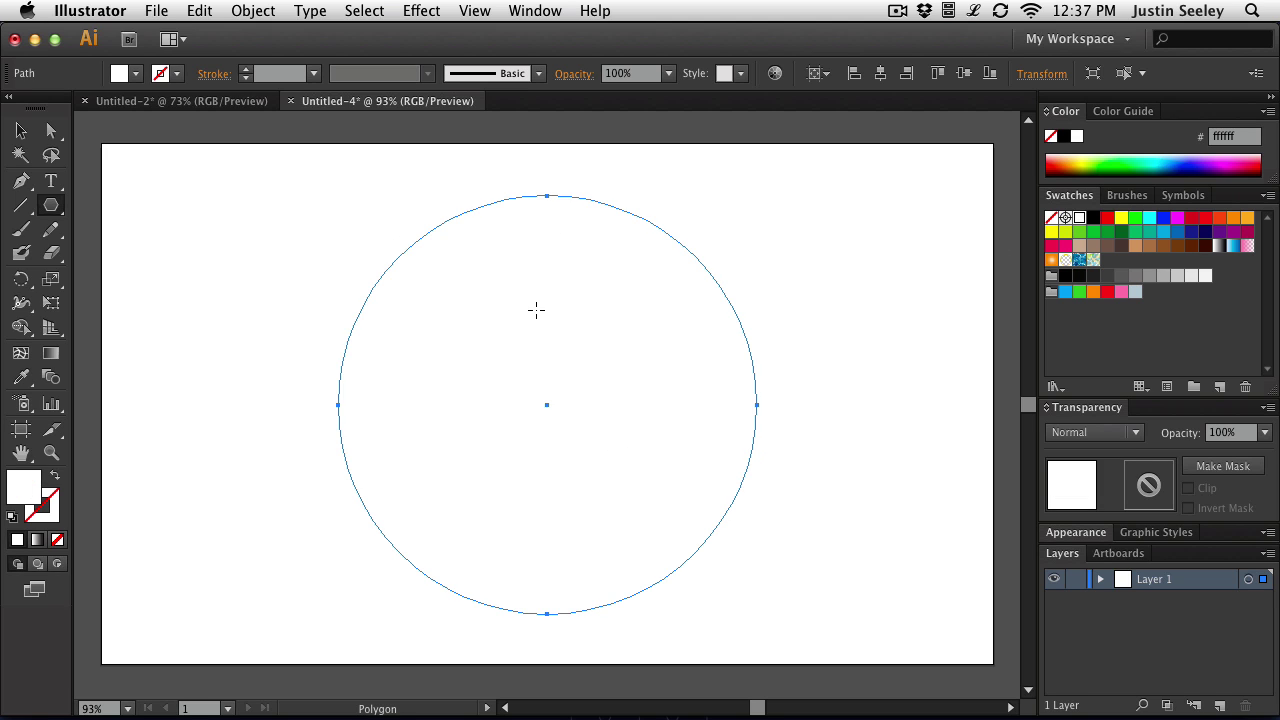
key(super+z)
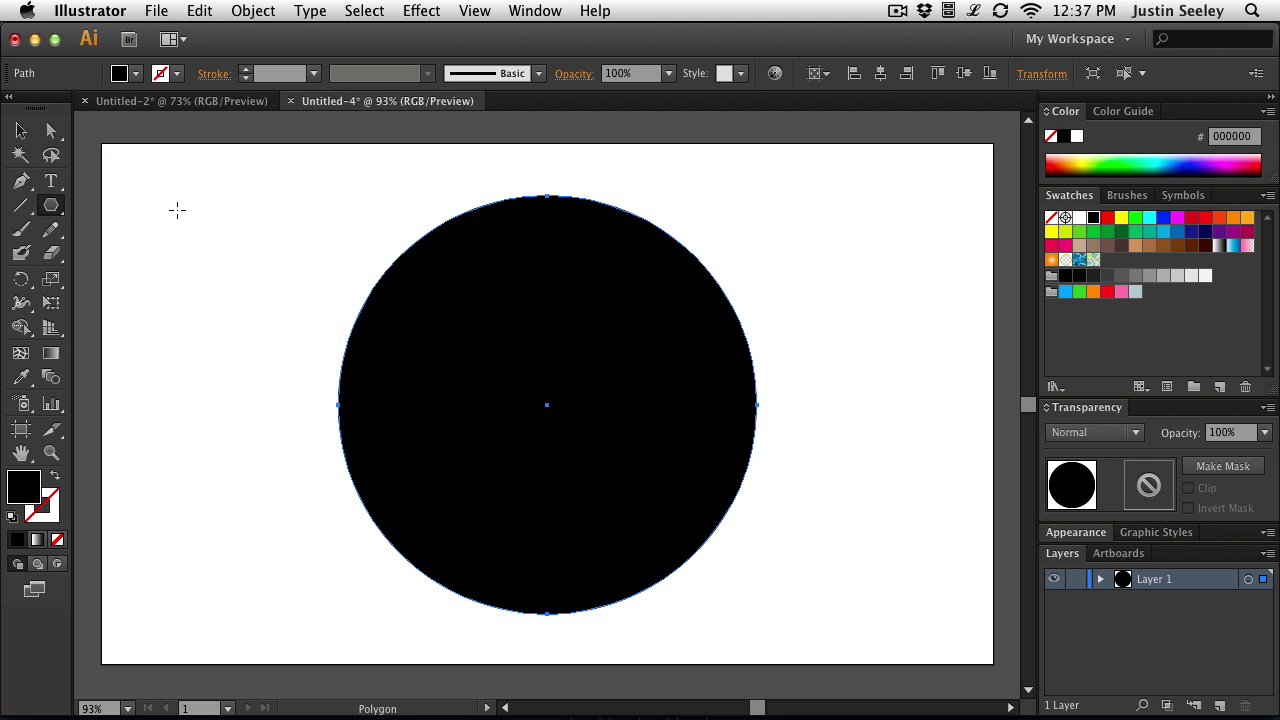
- Deselect the circle and create a white-filled polygon with a radius of 80 px and 6 sides
click(17, 133)
click(231, 240)
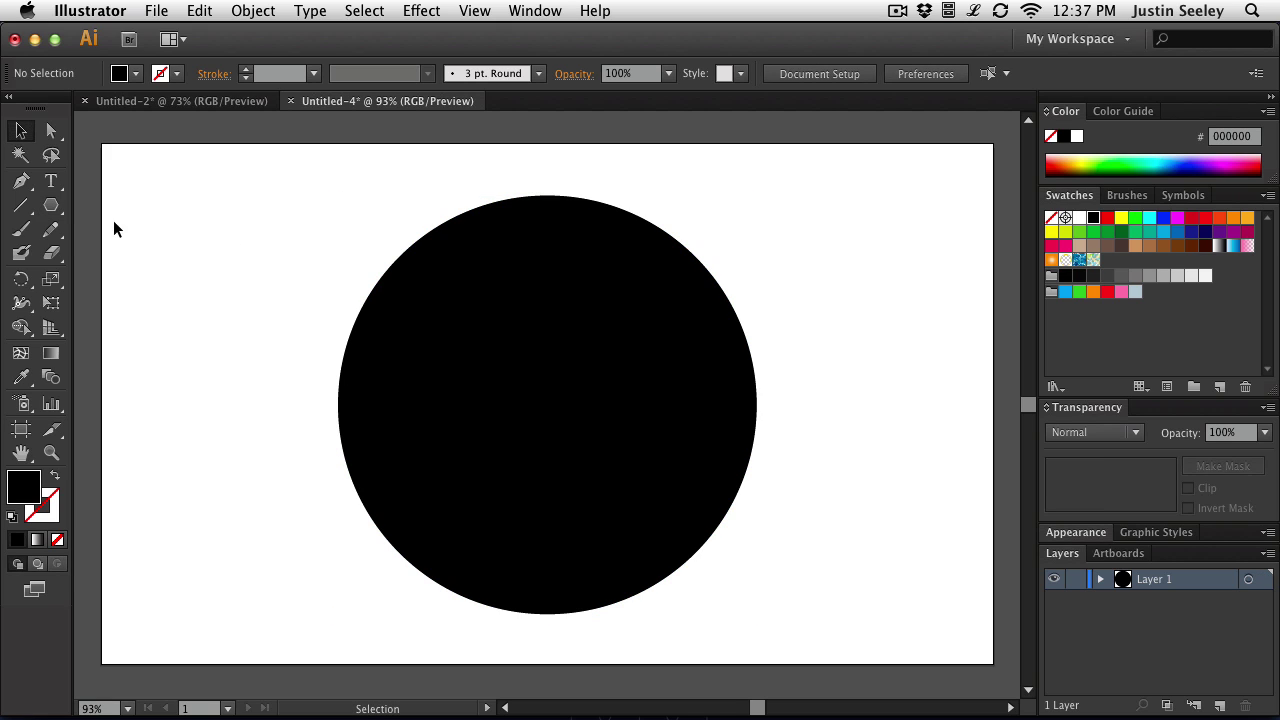
click(51, 205)
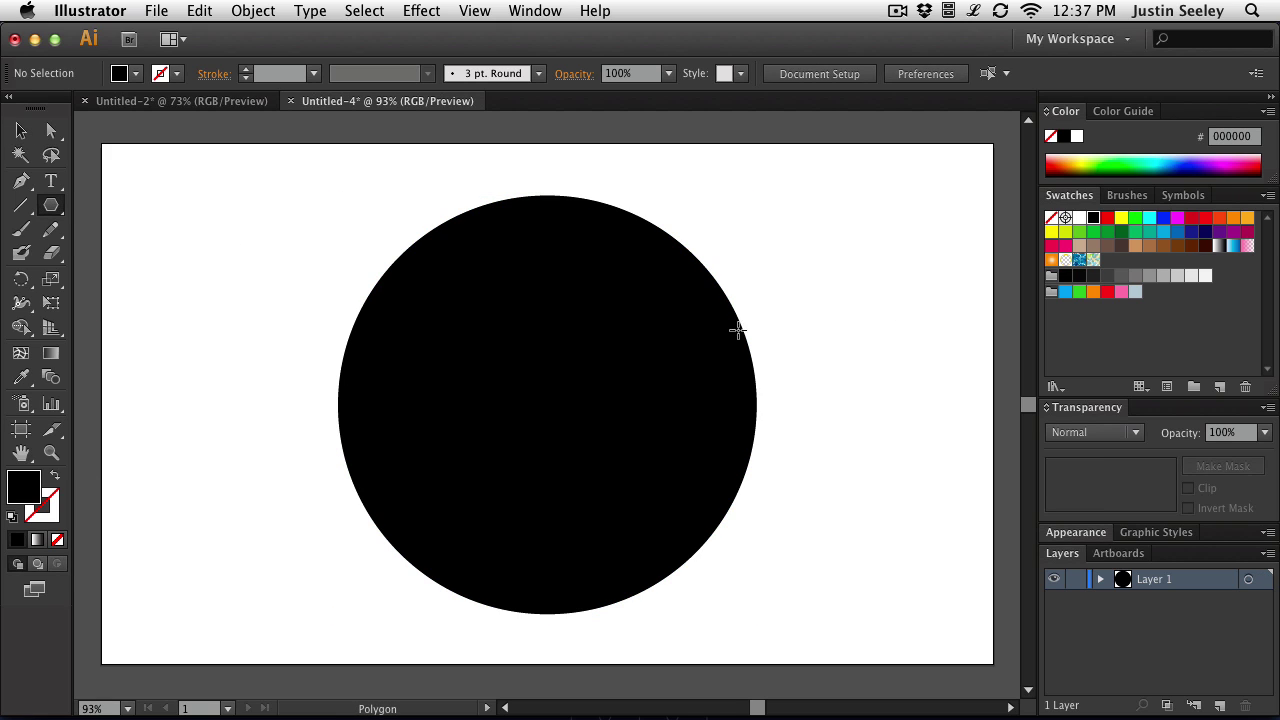
click(1079, 218)
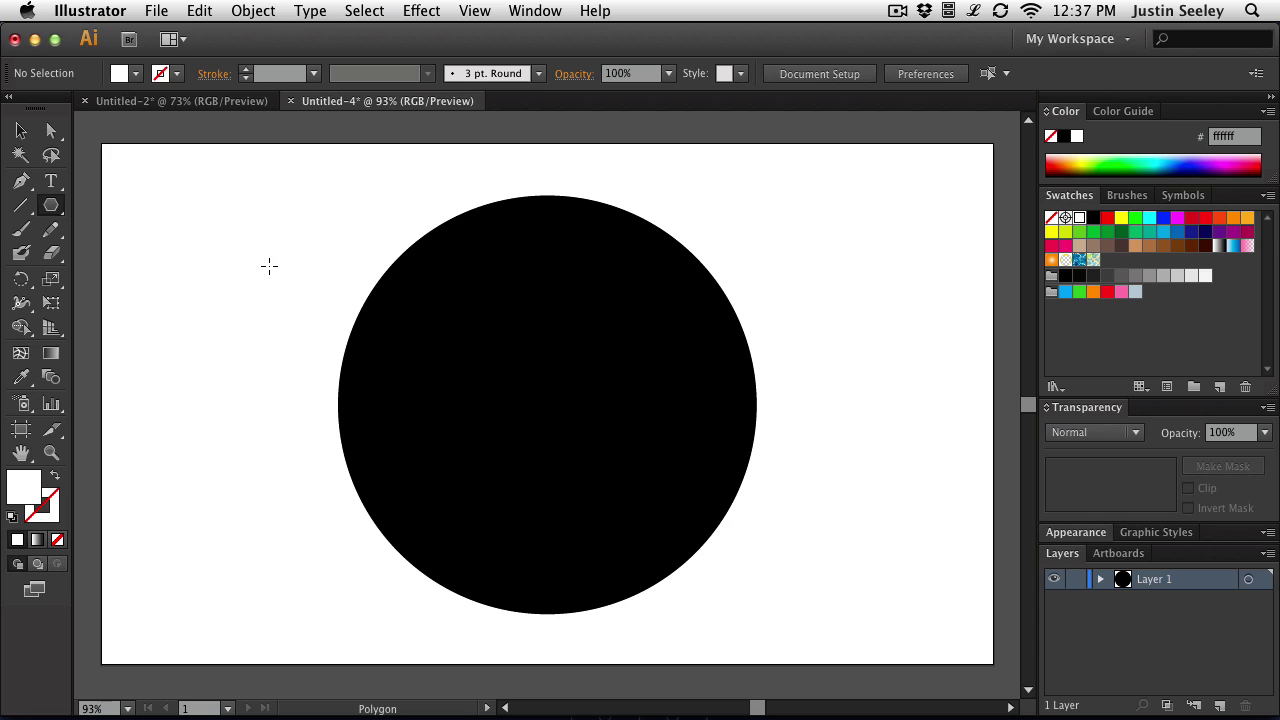
click(287, 291)
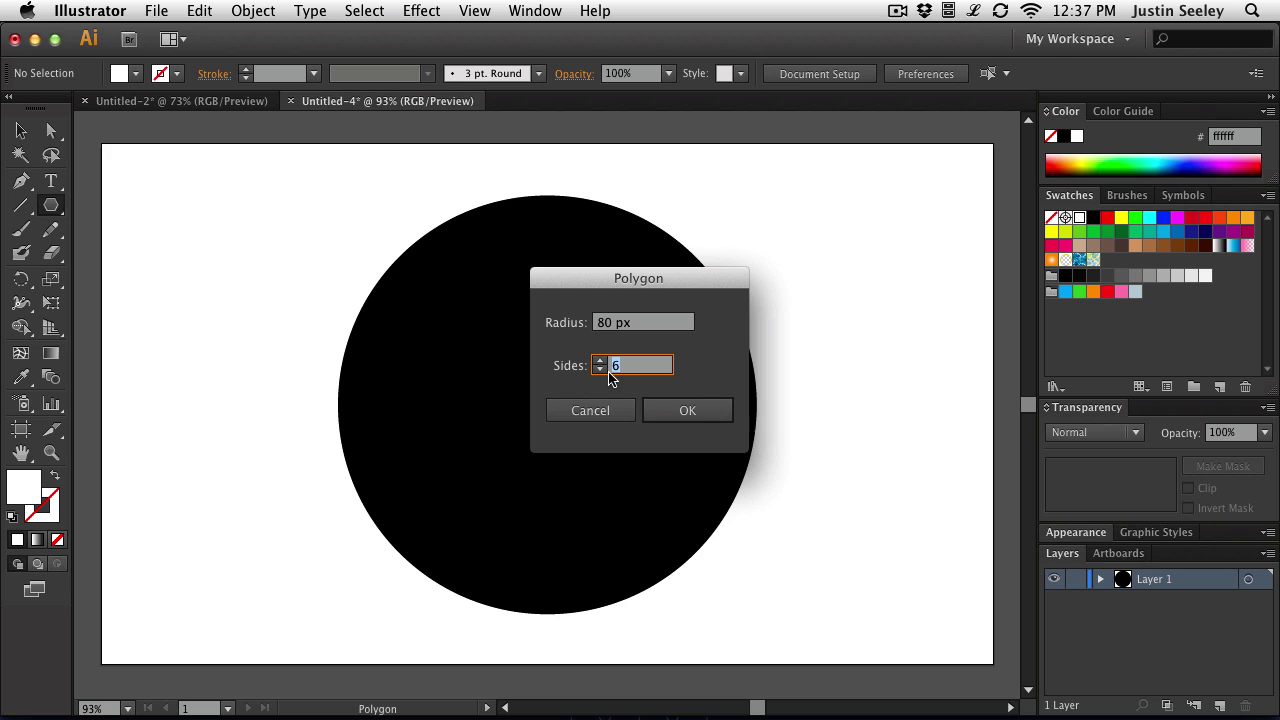
click(683, 412)
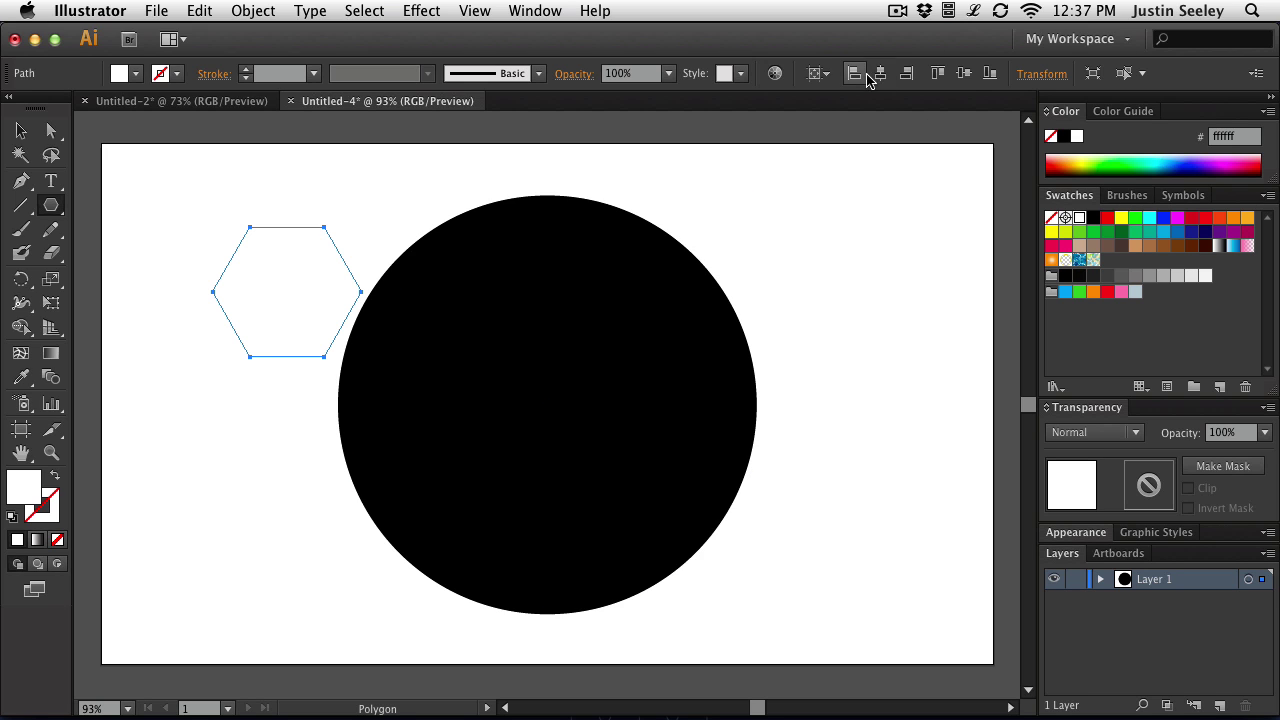
- Center the white hexagon horizontally and vertically on the artboard, over the circle, and deselect it
click(880, 73)
click(963, 73)
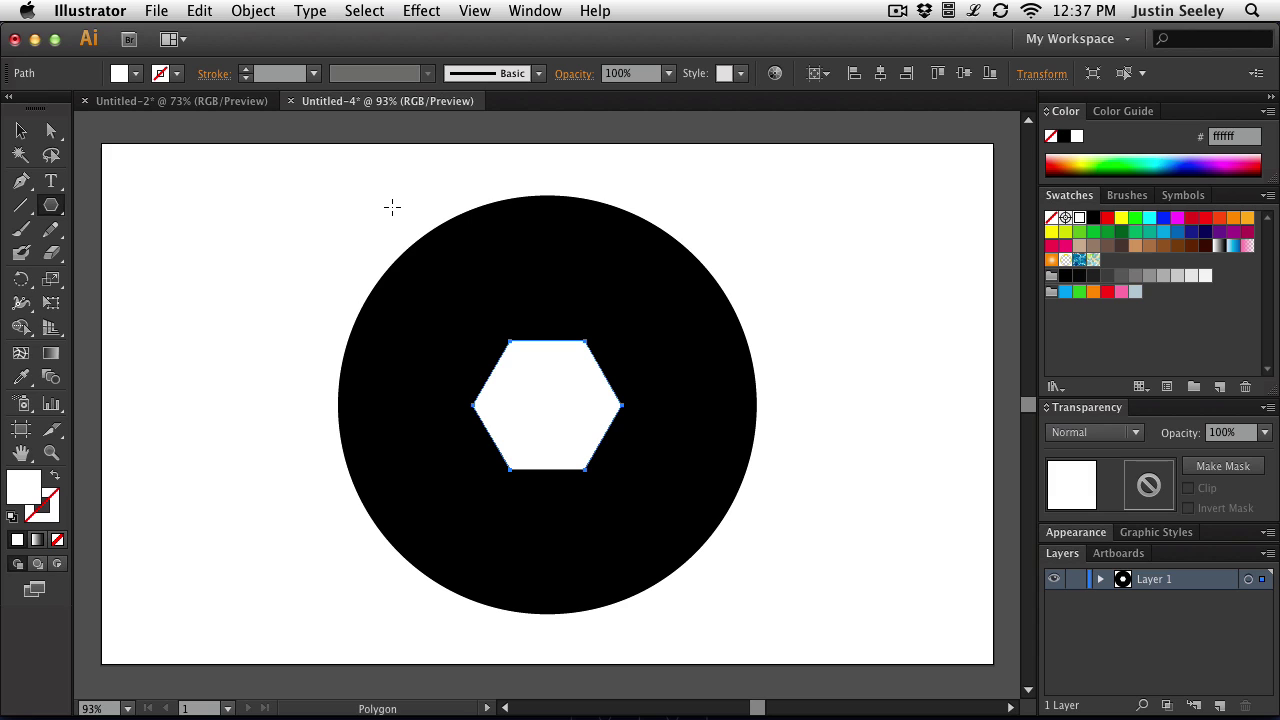
click(27, 207)
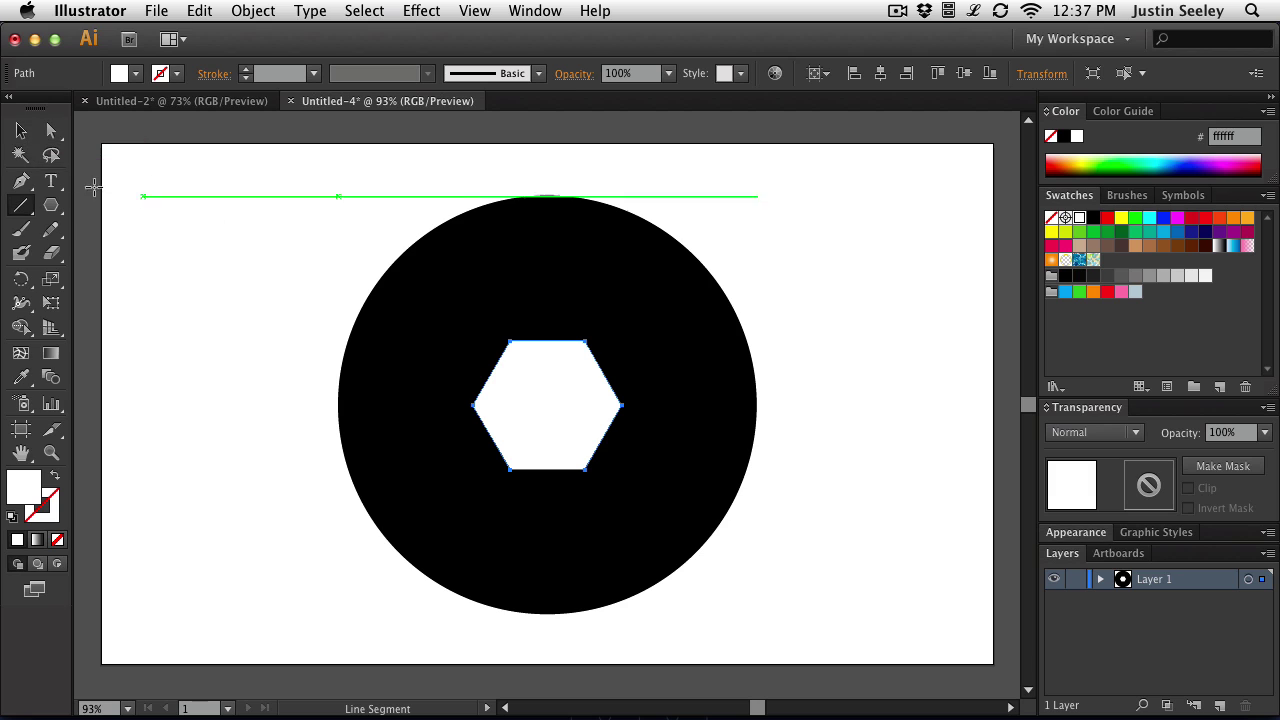
click(21, 131)
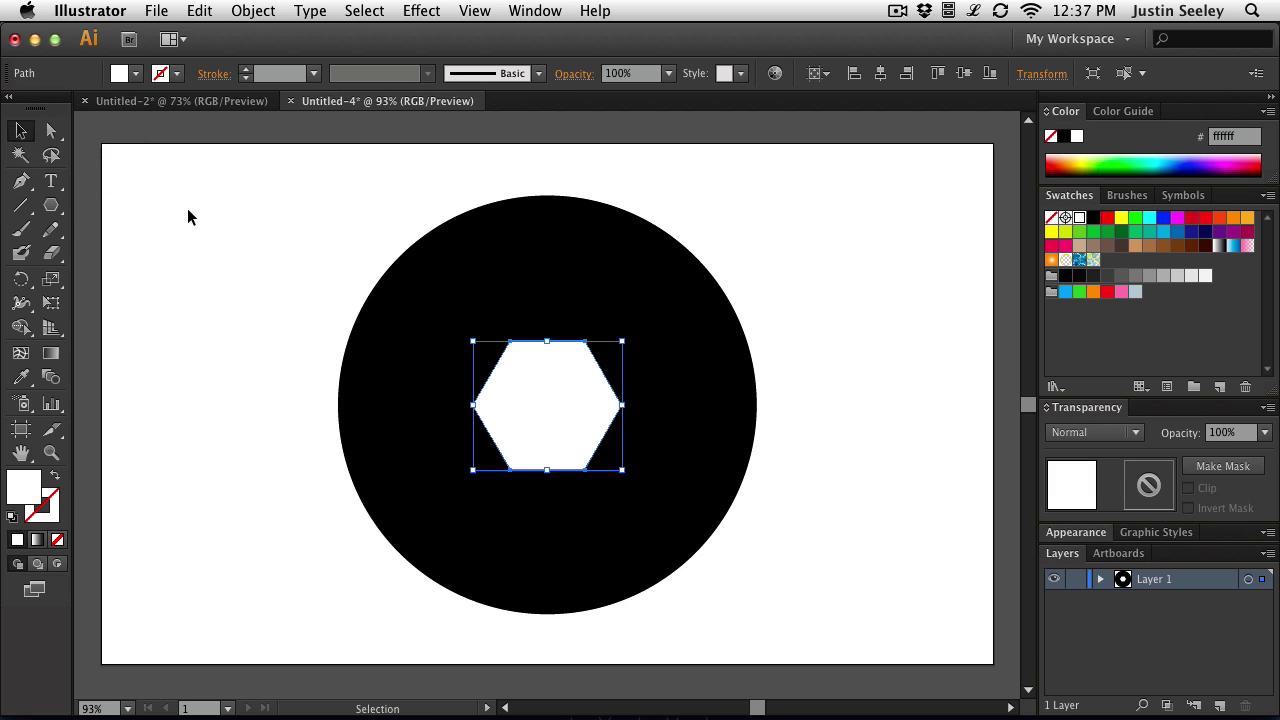
click(188, 210)
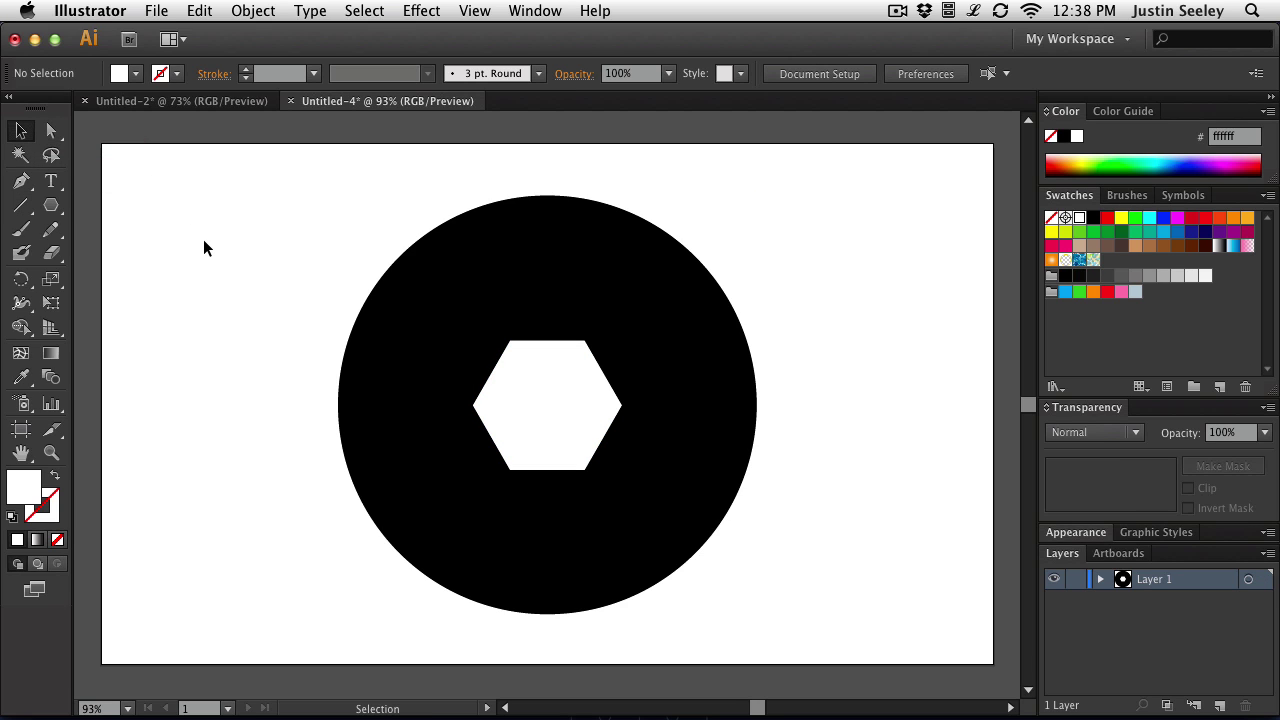
- Prepare the Line Segment tool with no fill and a white stroke of 10 pt
click(21, 206)
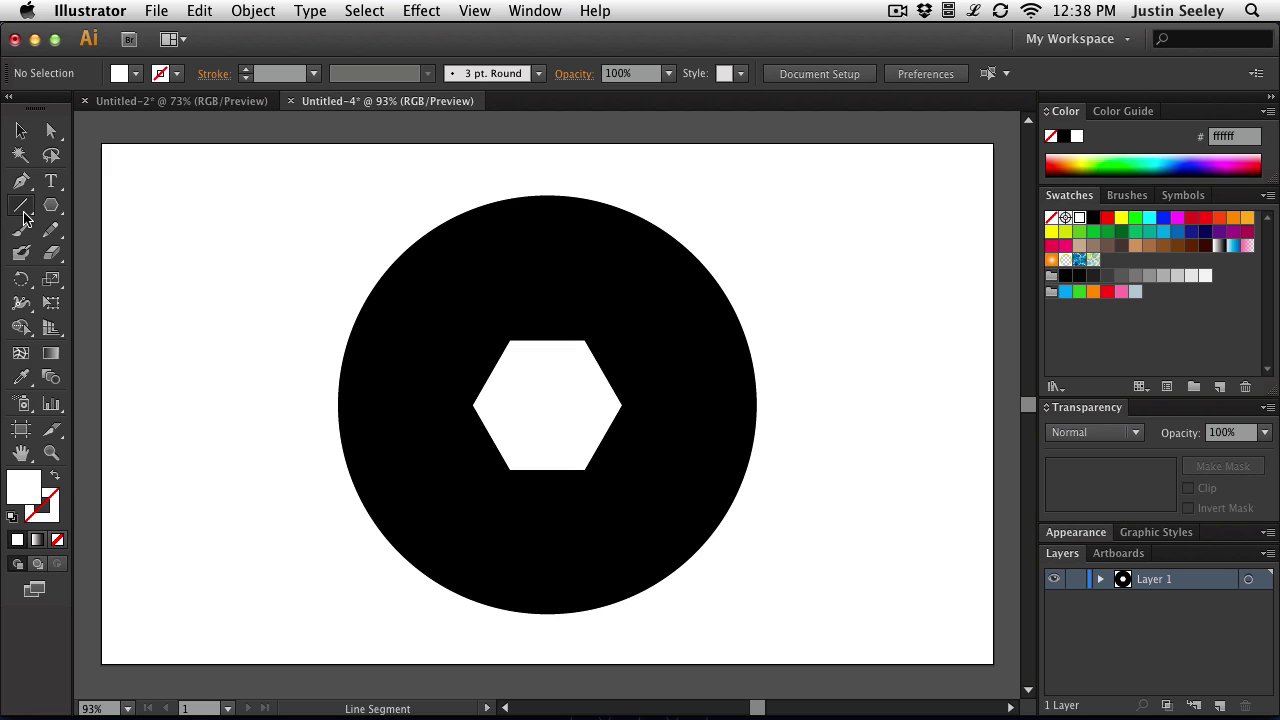
click(56, 478)
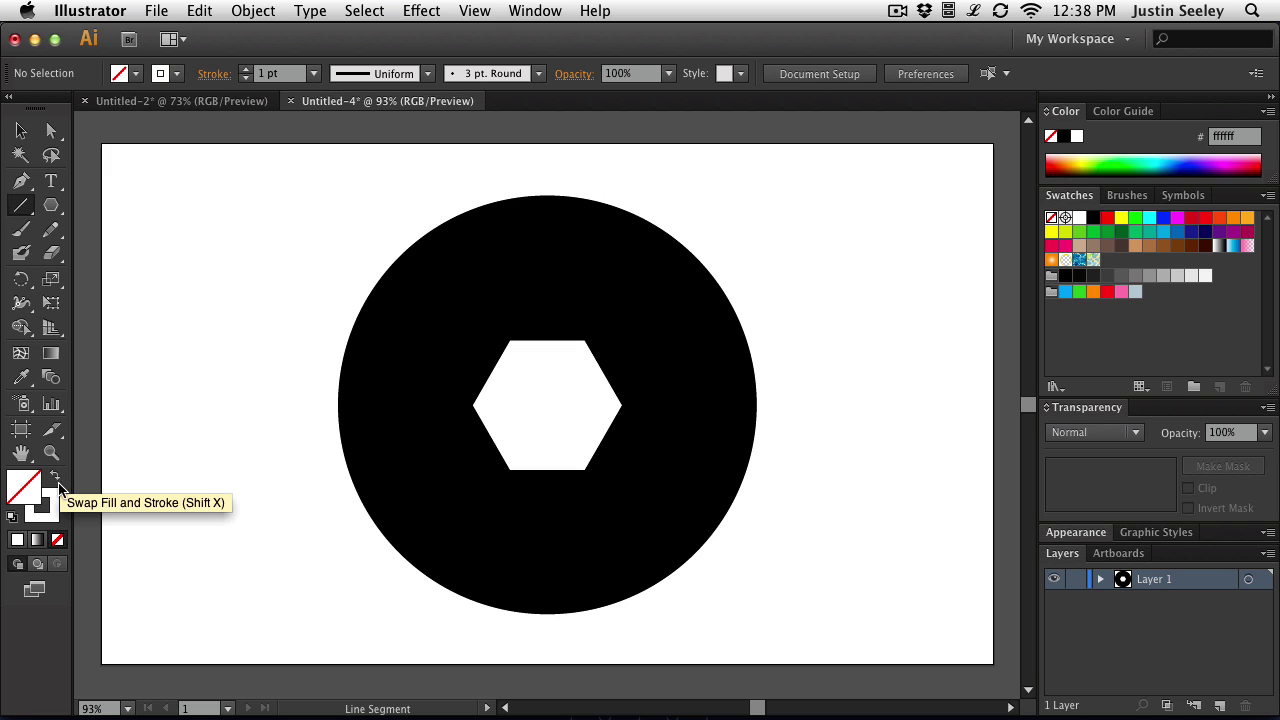
click(49, 521)
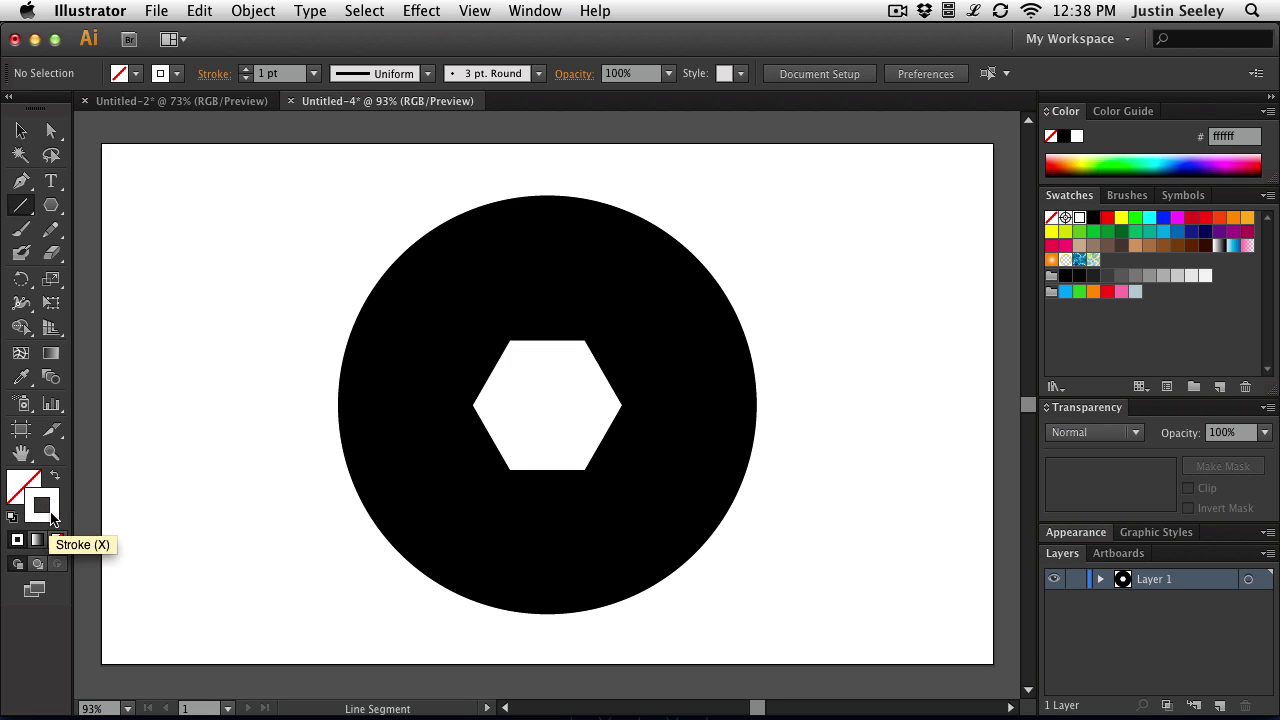
click(246, 70)
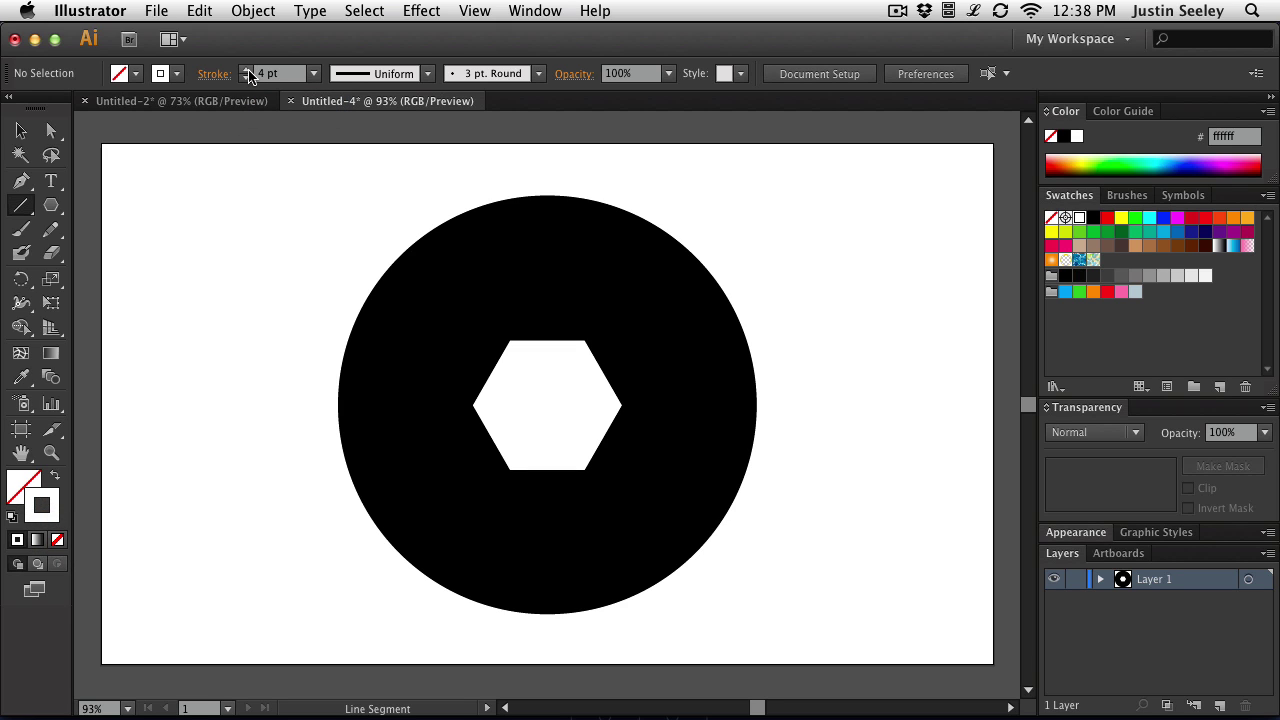
click(249, 71)
click(249, 71)
click(249, 71)
click(249, 71)
click(249, 71)
click(249, 71)
- Draw six straight lines, each starting at a hexagon corner and following the adjacent edge out past the circle's rim
drag(621, 404, 489, 174)
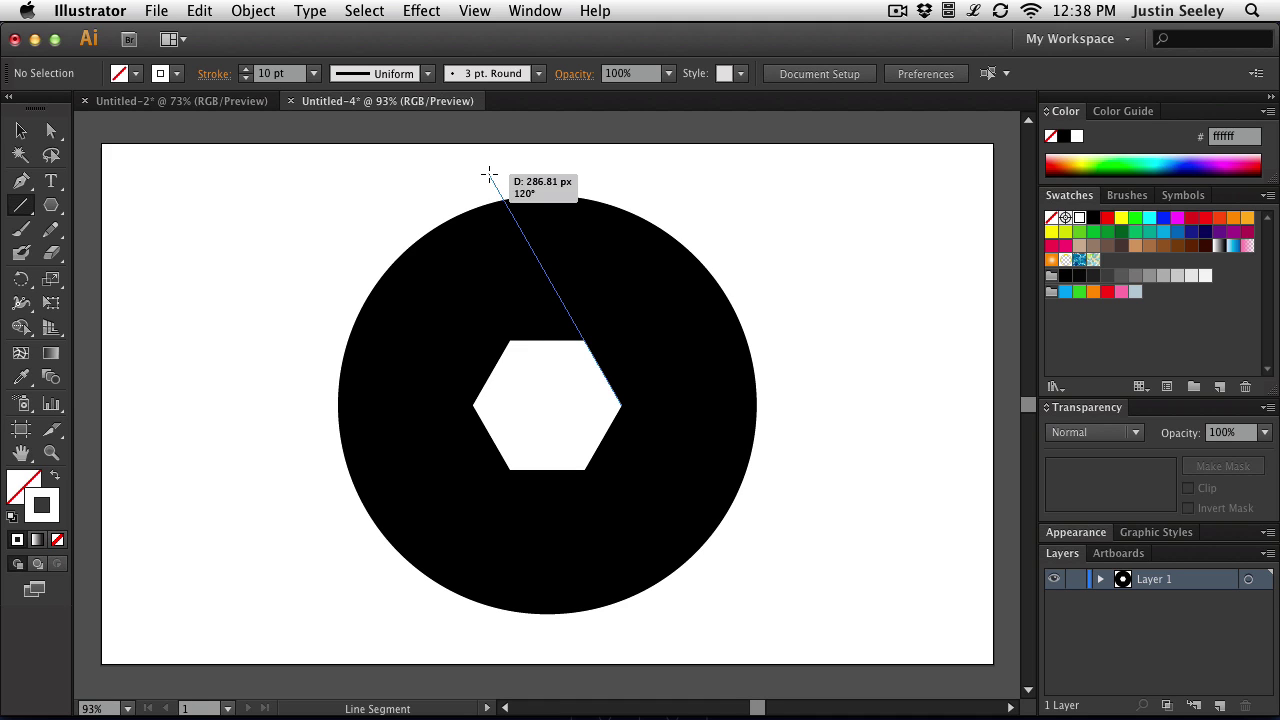
drag(489, 174, 489, 174)
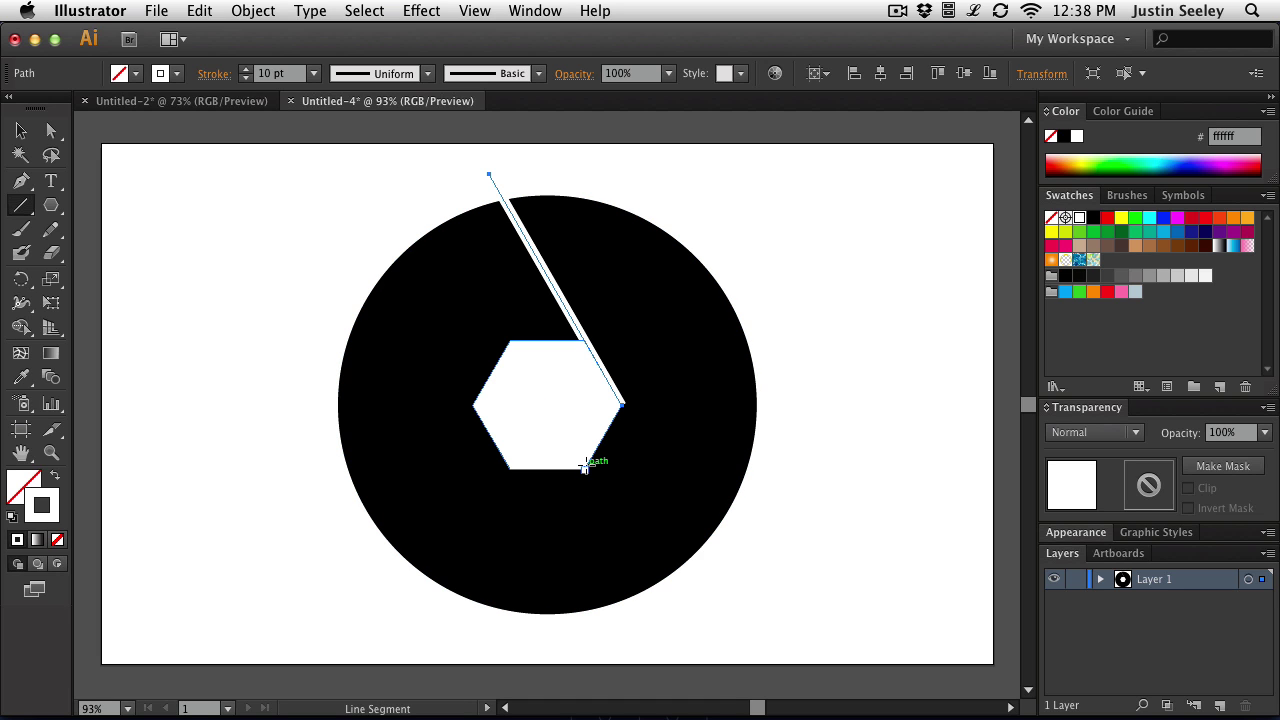
drag(584, 469, 743, 188)
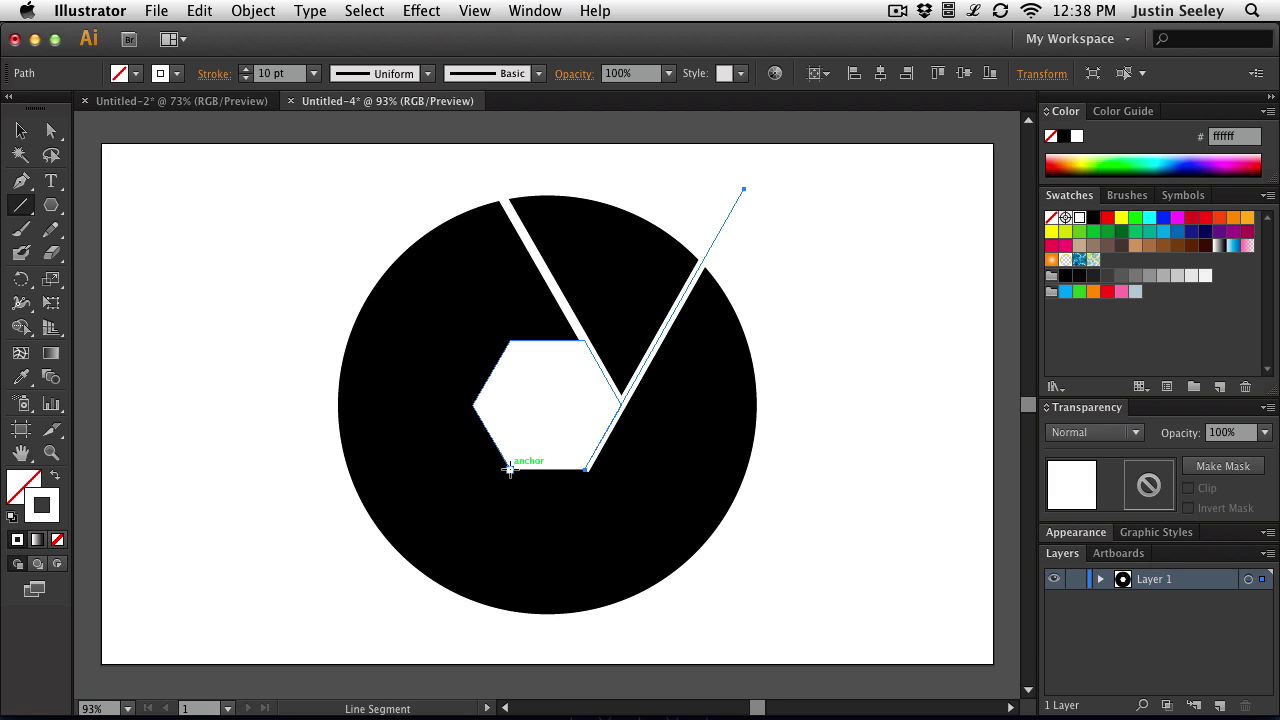
mouse_move(509, 468)
mouse_down()
mouse_move(740, 455)
mouse_move(780, 455)
mouse_move(781, 466)
mouse_up()
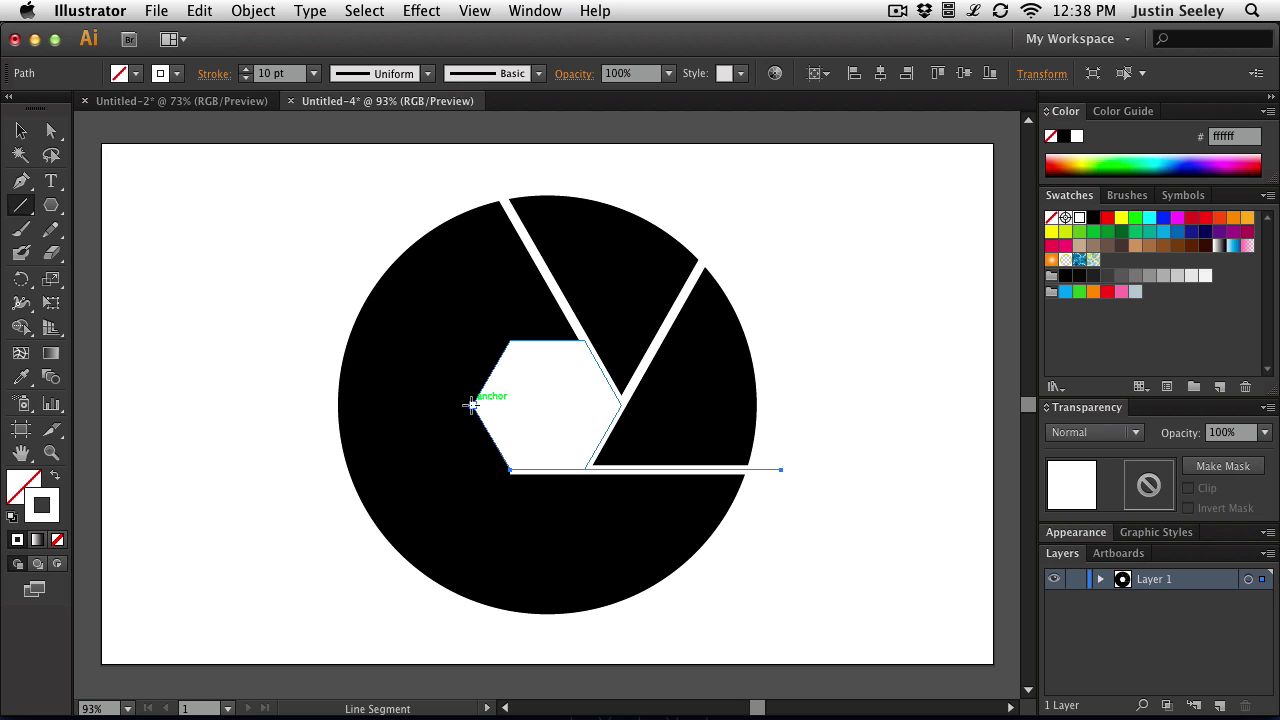
drag(472, 404, 592, 612)
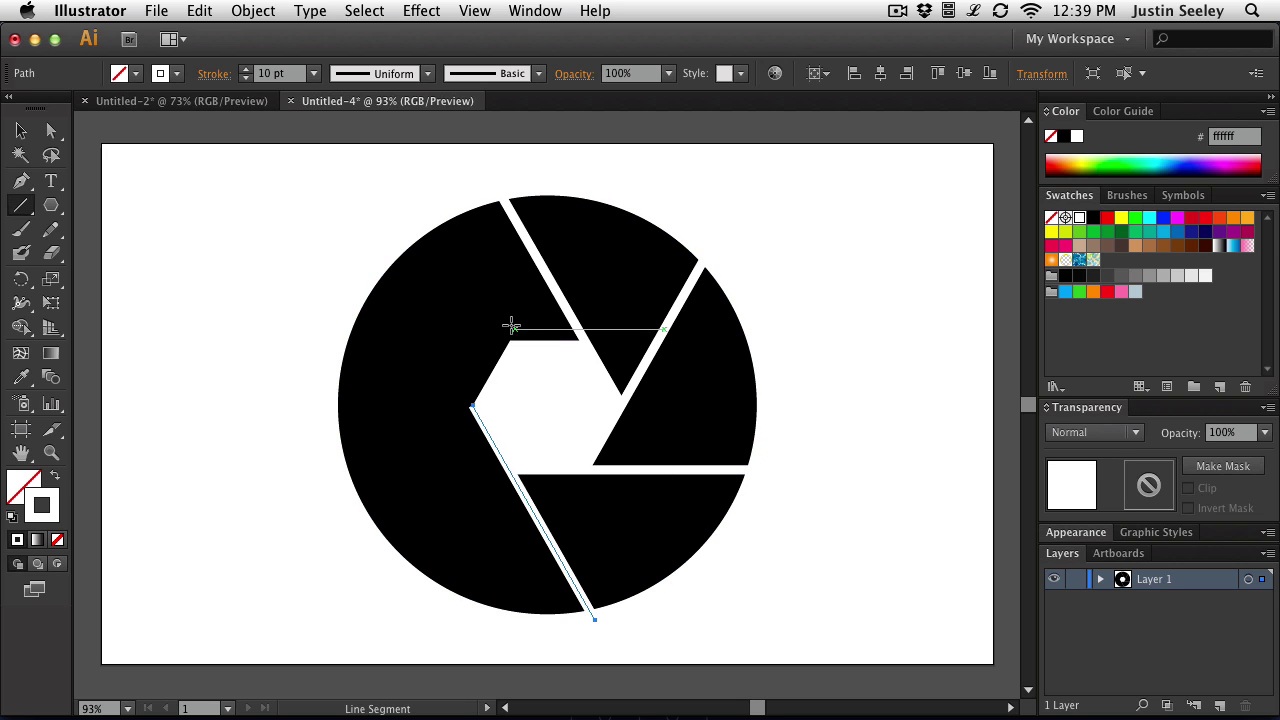
drag(508, 341, 358, 601)
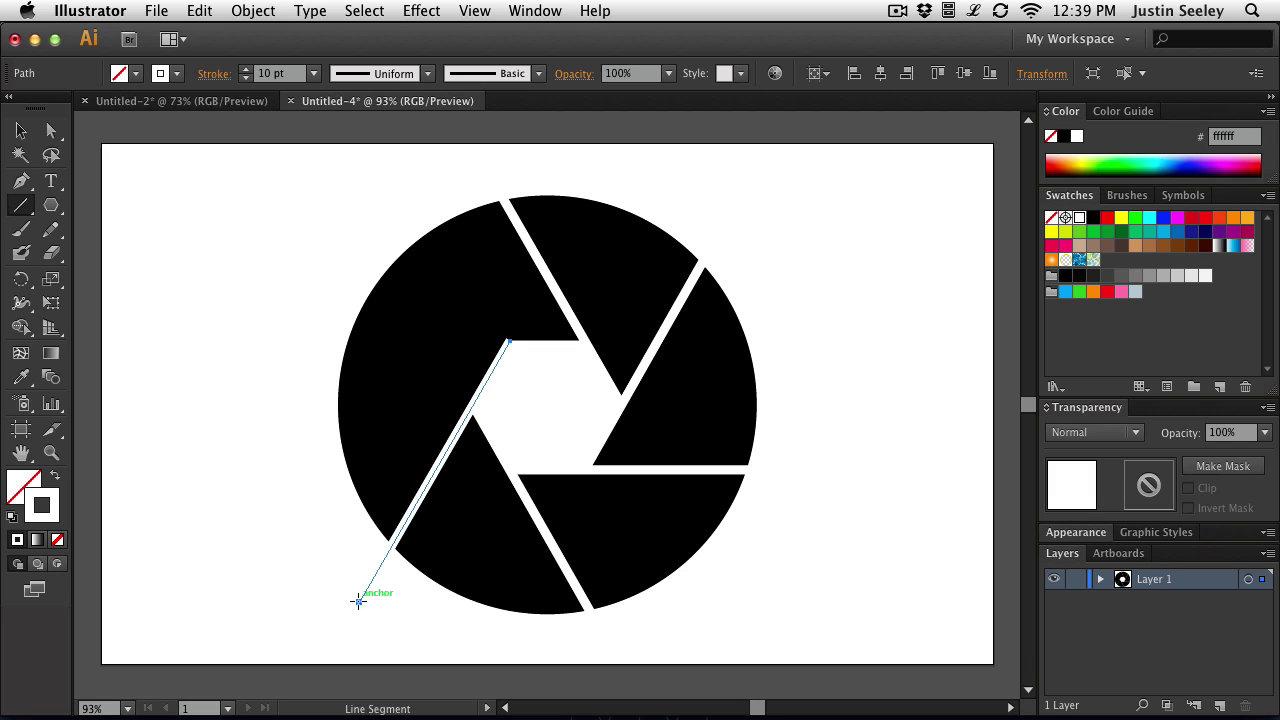
mouse_move(489, 174)
mouse_down()
mouse_move(600, 340)
mouse_move(621, 404)
mouse_up()
drag(584, 341, 283, 341)
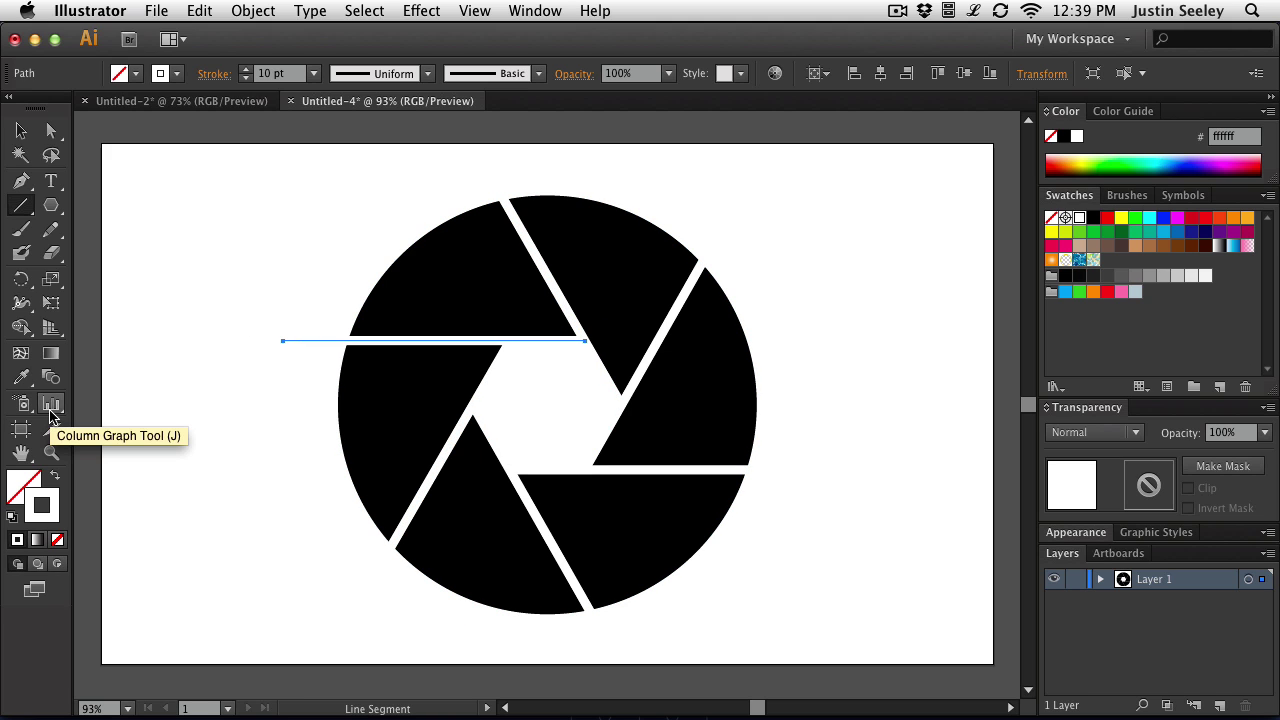
- Select the six white dividing lines together and convert their strokes to filled outlines with Outline Stroke
click(20, 131)
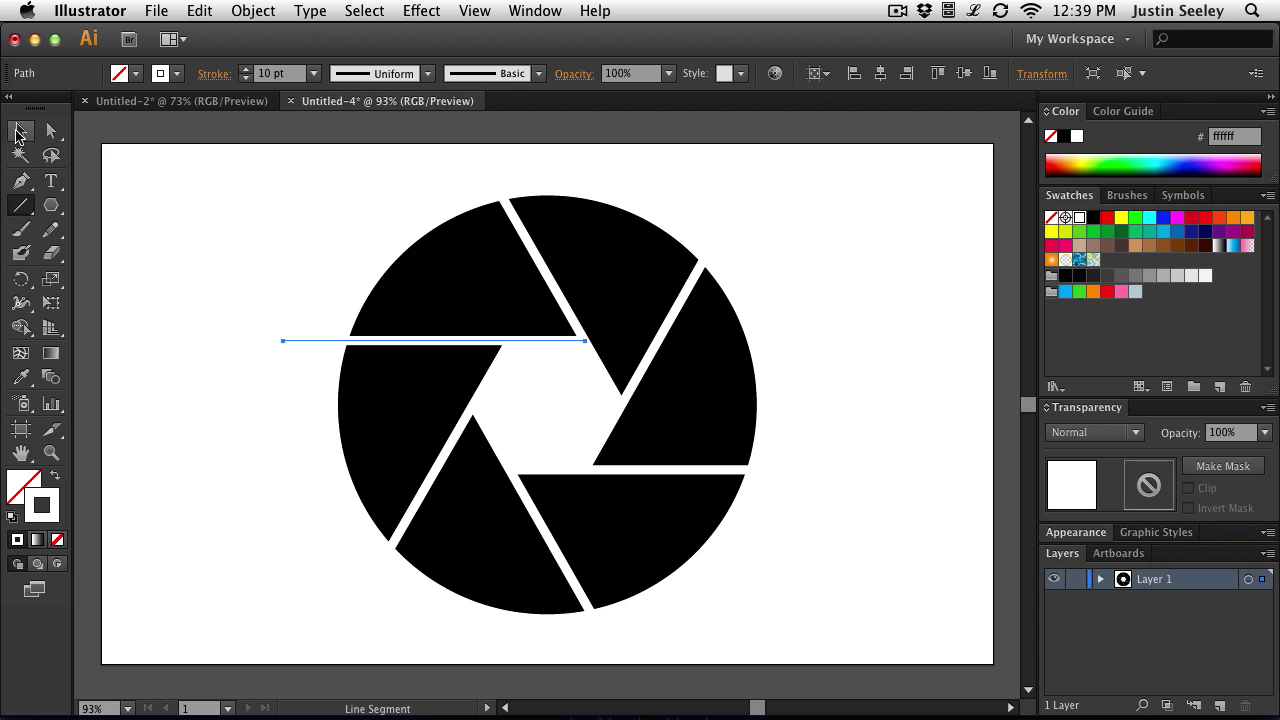
click(199, 243)
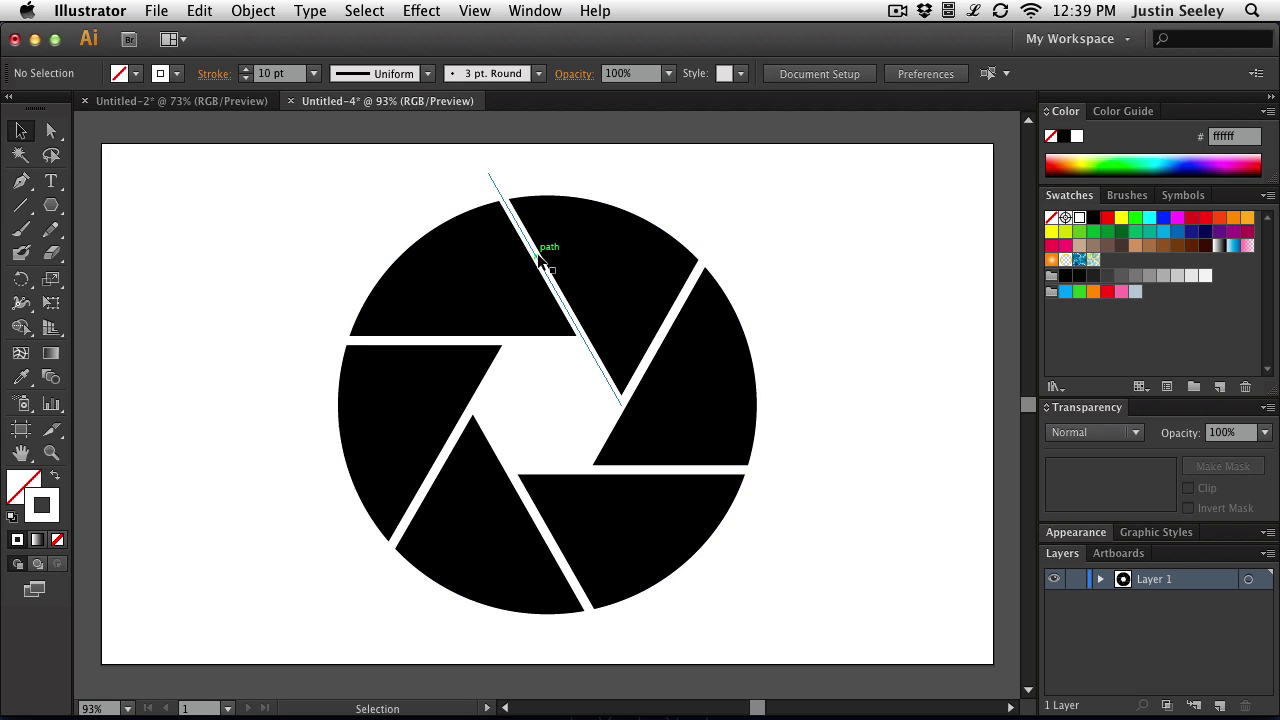
click(570, 287)
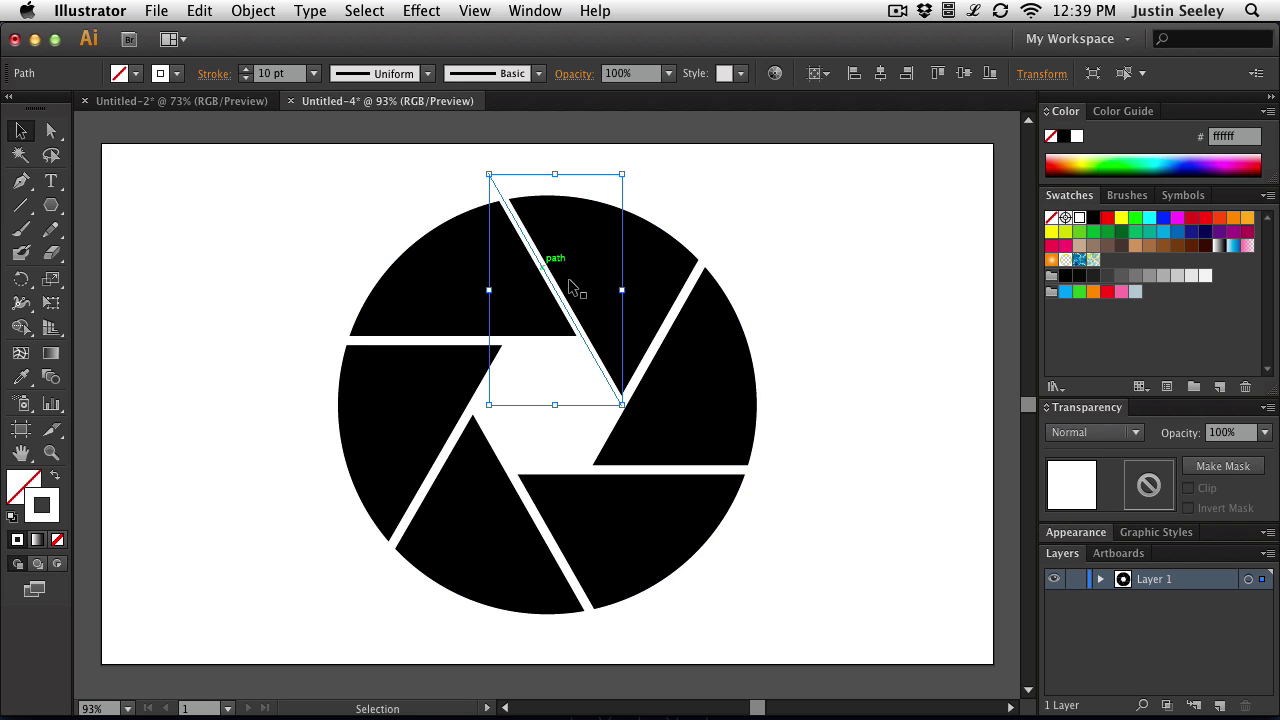
shift+click(668, 331)
shift+click(688, 472)
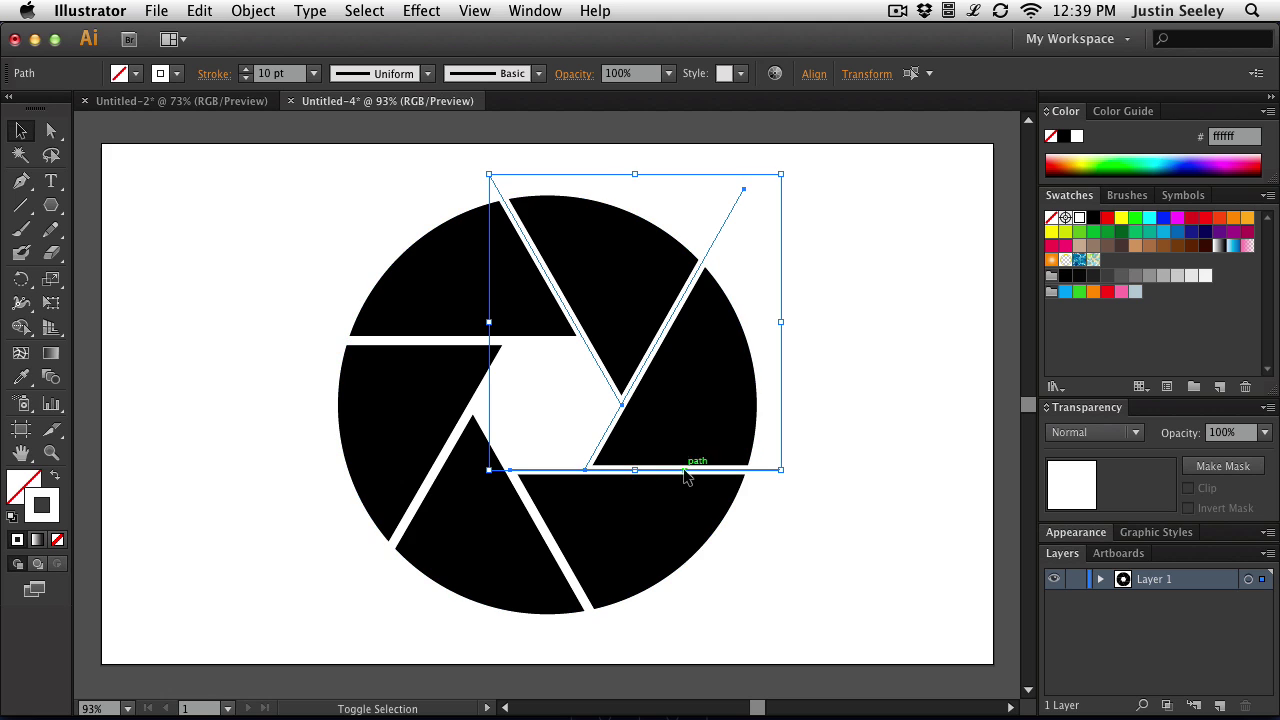
shift+click(533, 505)
shift+click(452, 440)
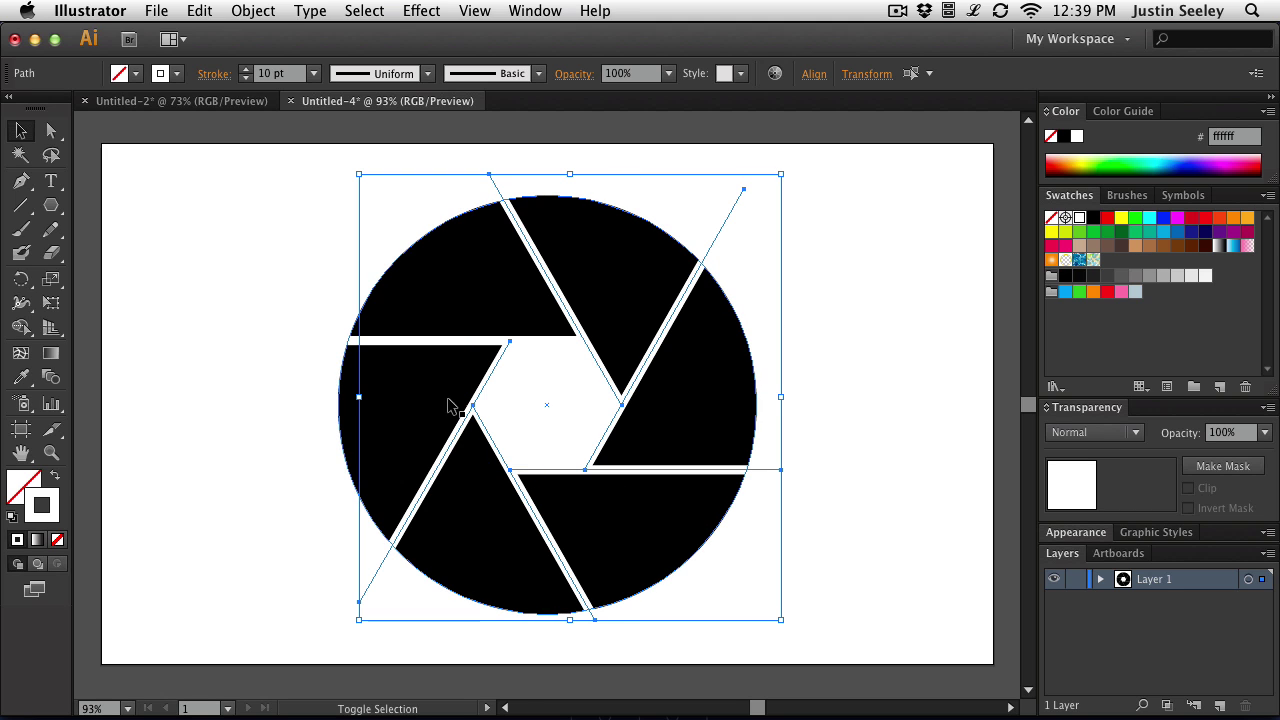
shift+click(446, 343)
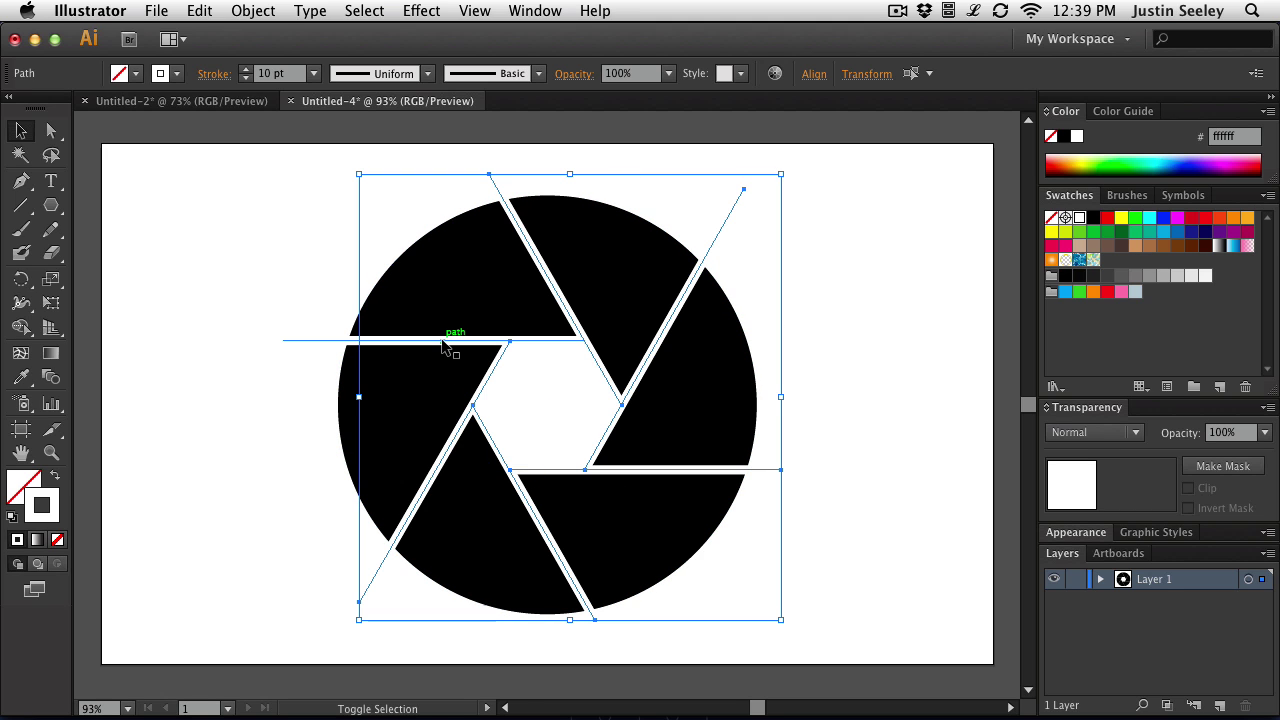
click(252, 10)
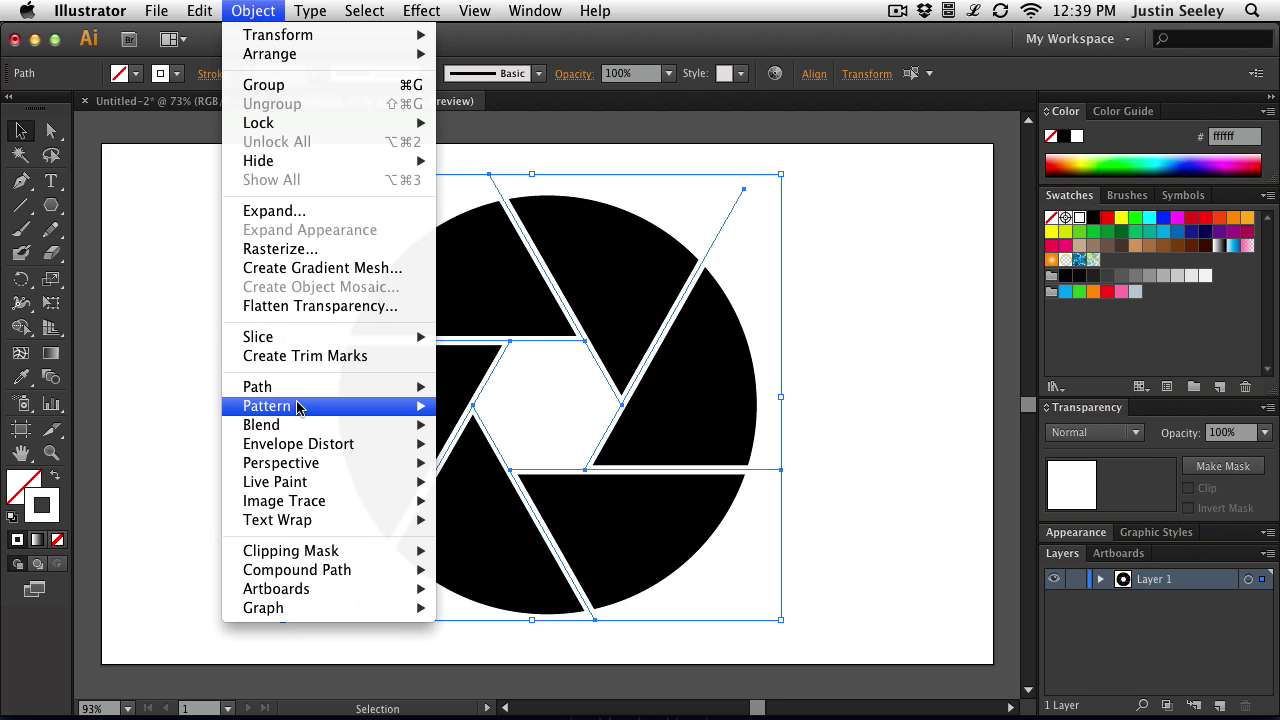
mouse_move(297, 388)
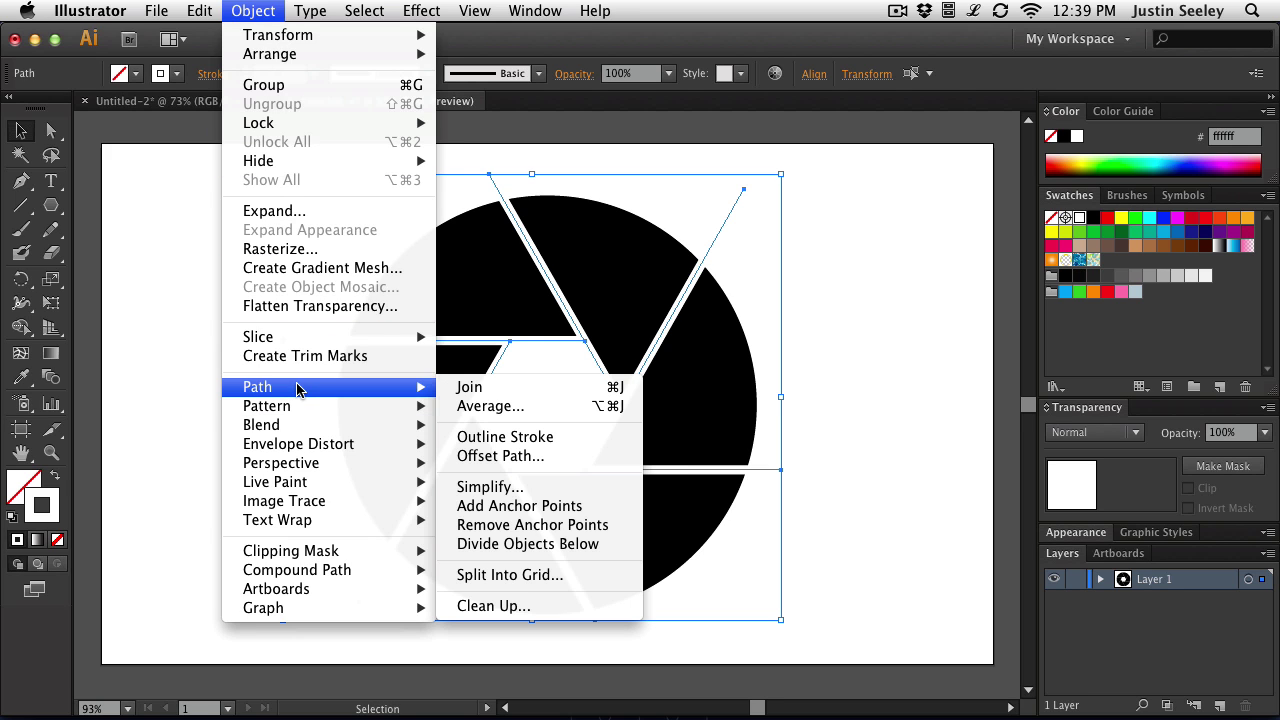
click(533, 444)
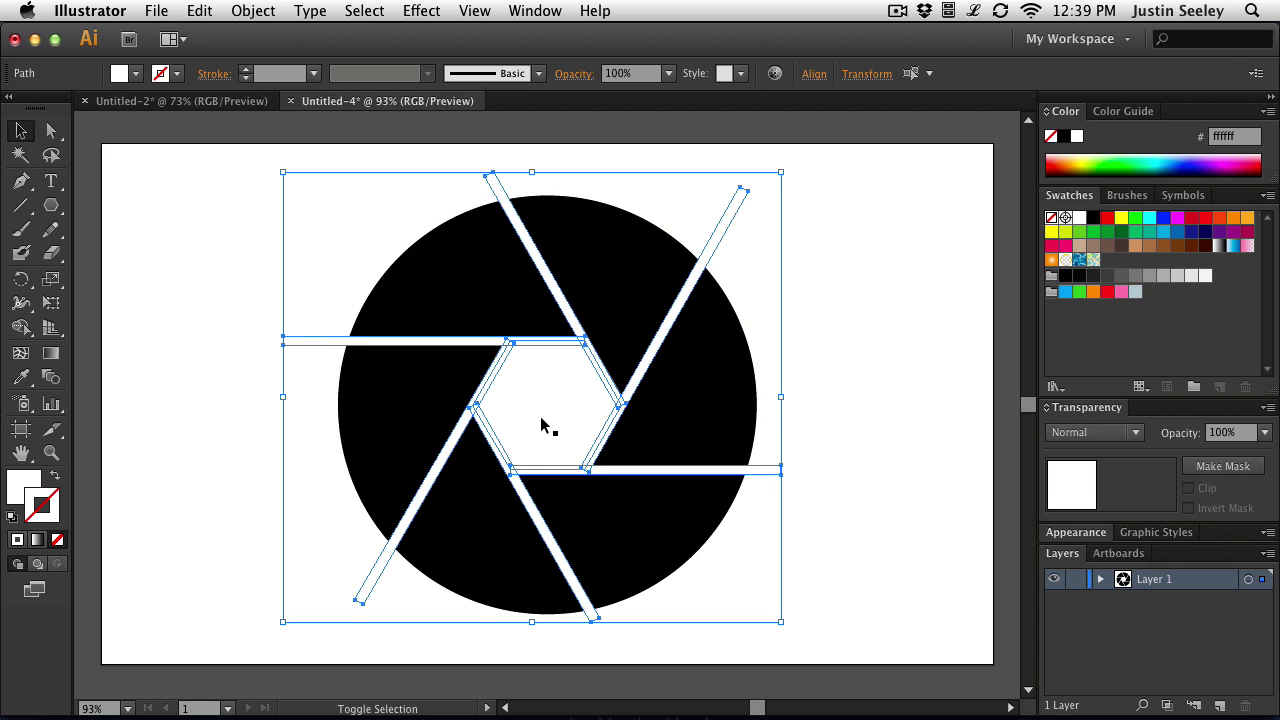
- Add the black circle to the selection, split off its six blades as separate shapes with the Shape Builder, and deselect everything
shift+click(697, 441)
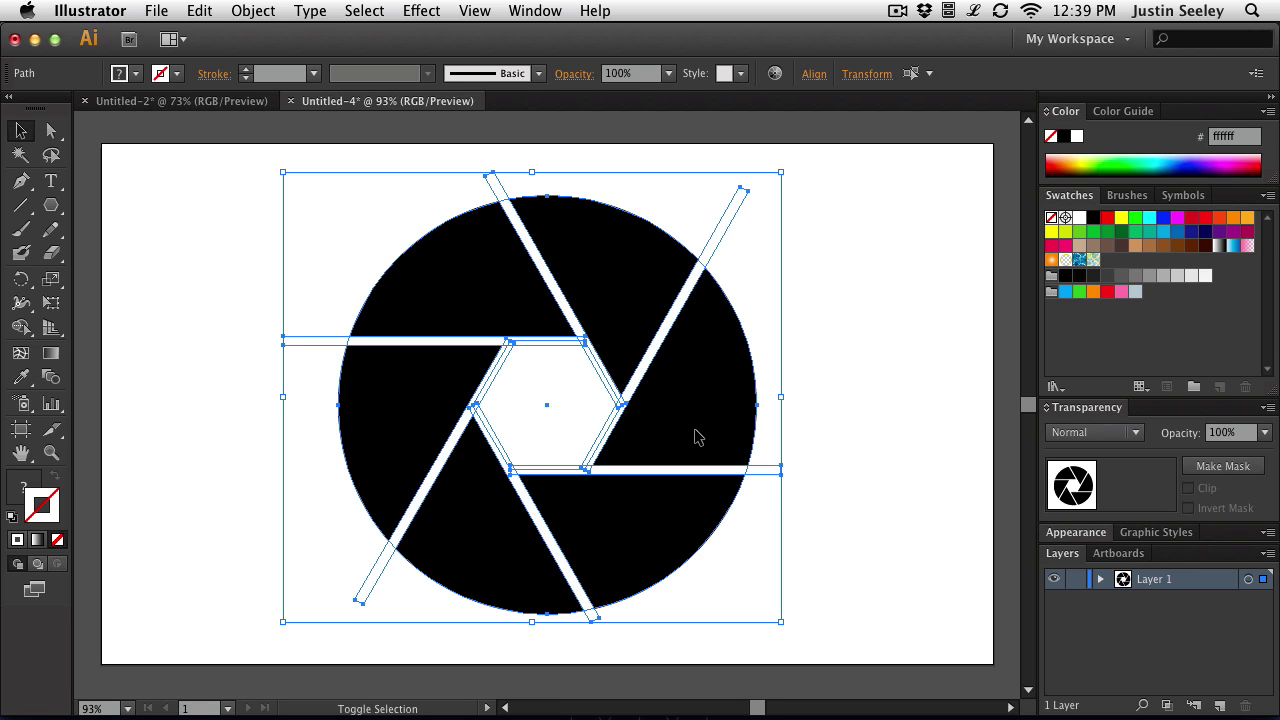
key(shift+m)
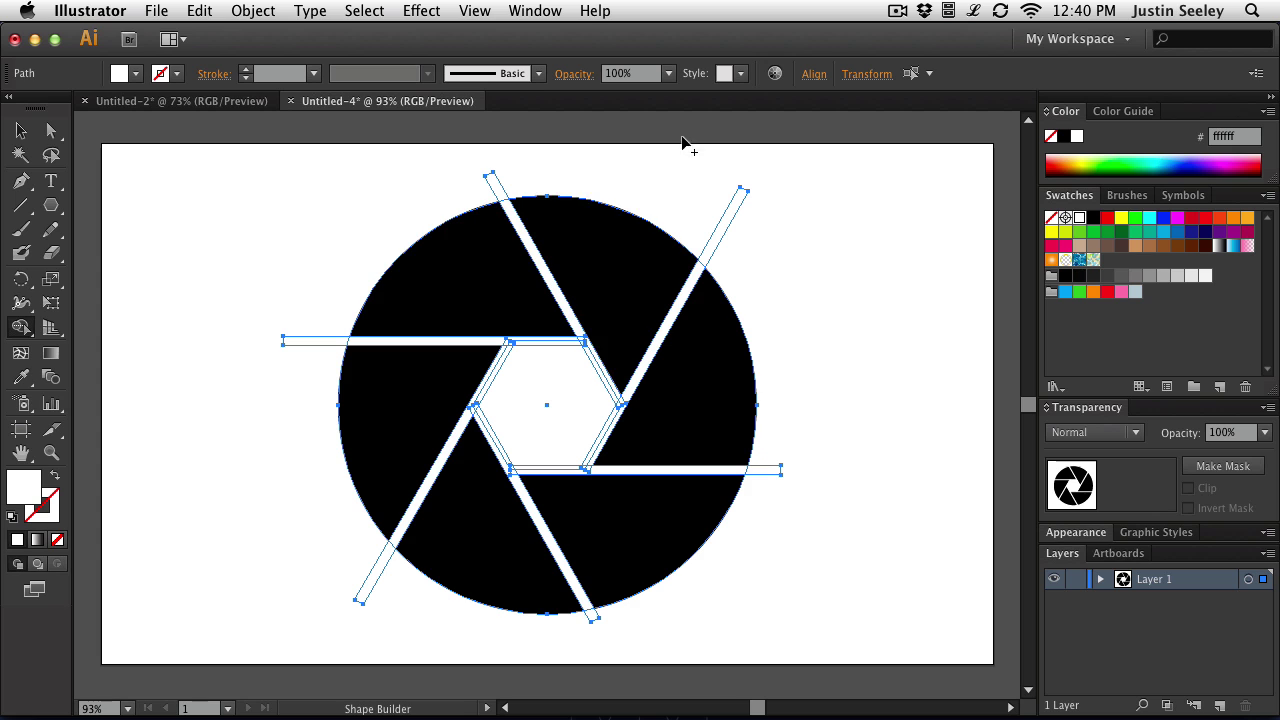
click(616, 258)
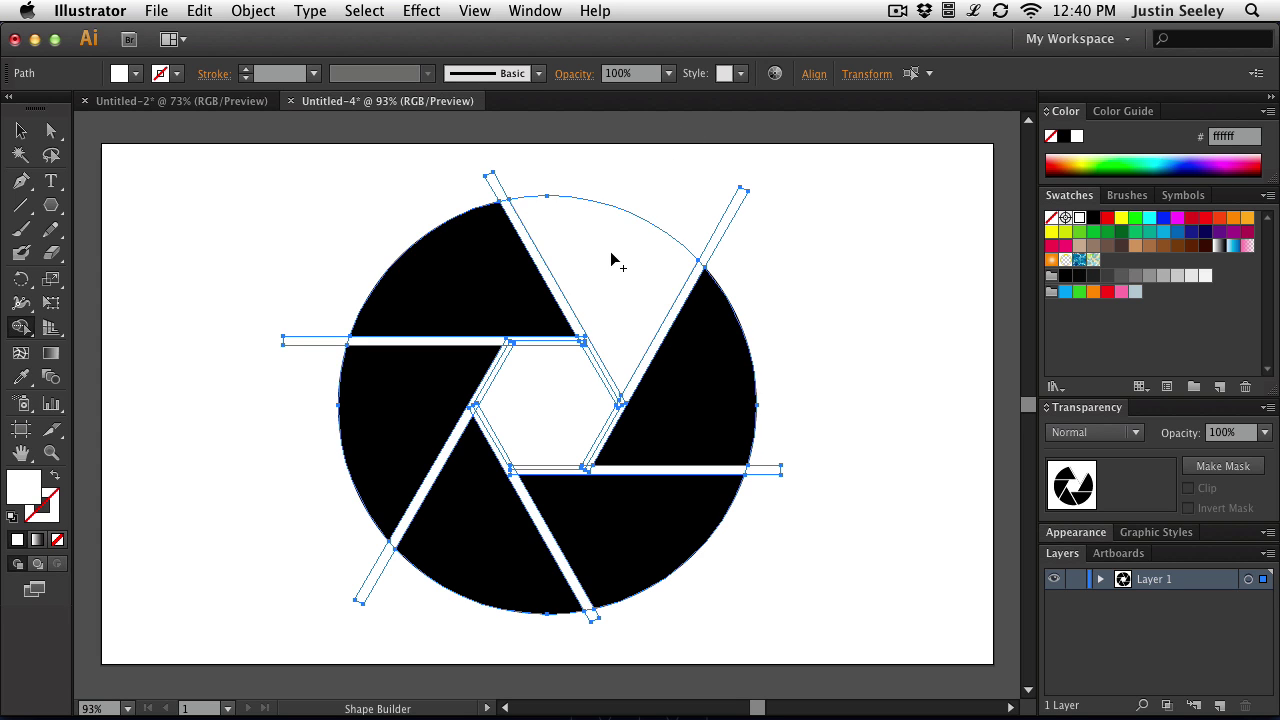
click(471, 286)
click(414, 409)
click(483, 525)
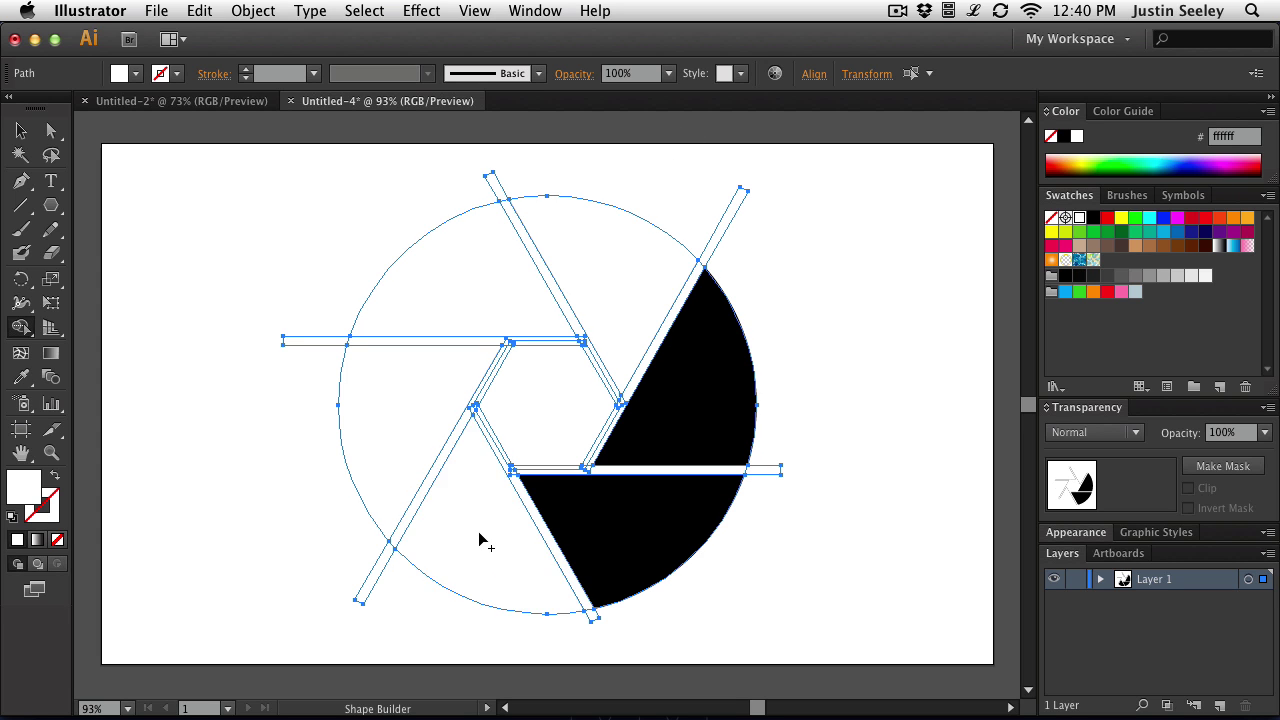
click(667, 527)
click(697, 430)
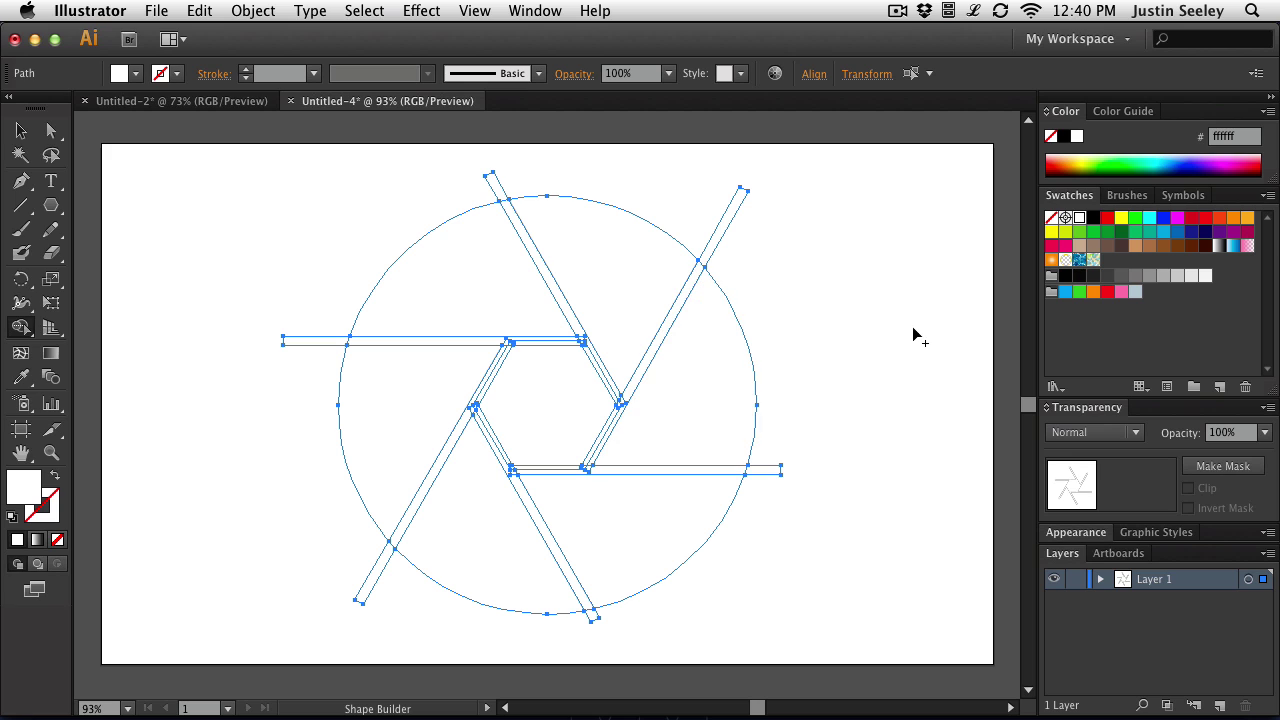
key(v)
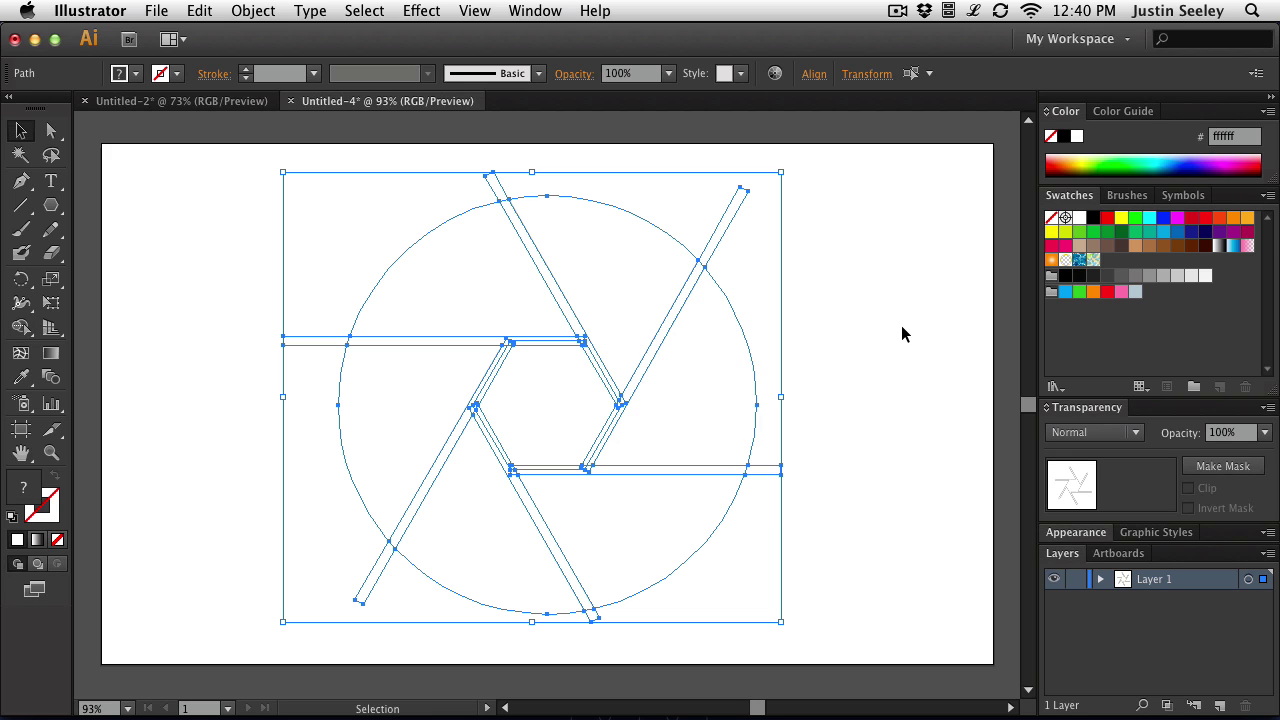
click(902, 326)
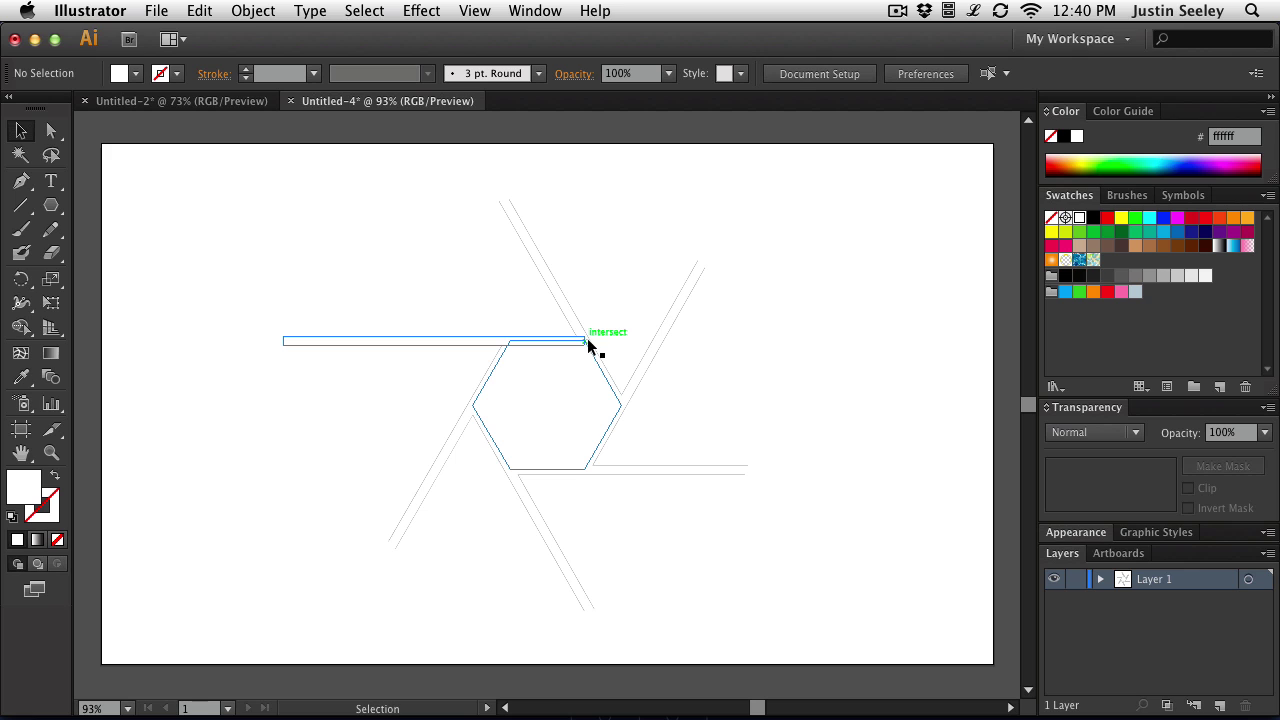
- Delete the six outlined strips, the central hexagon and the leftover black piece of the circle, keeping only the six blades
click(588, 342)
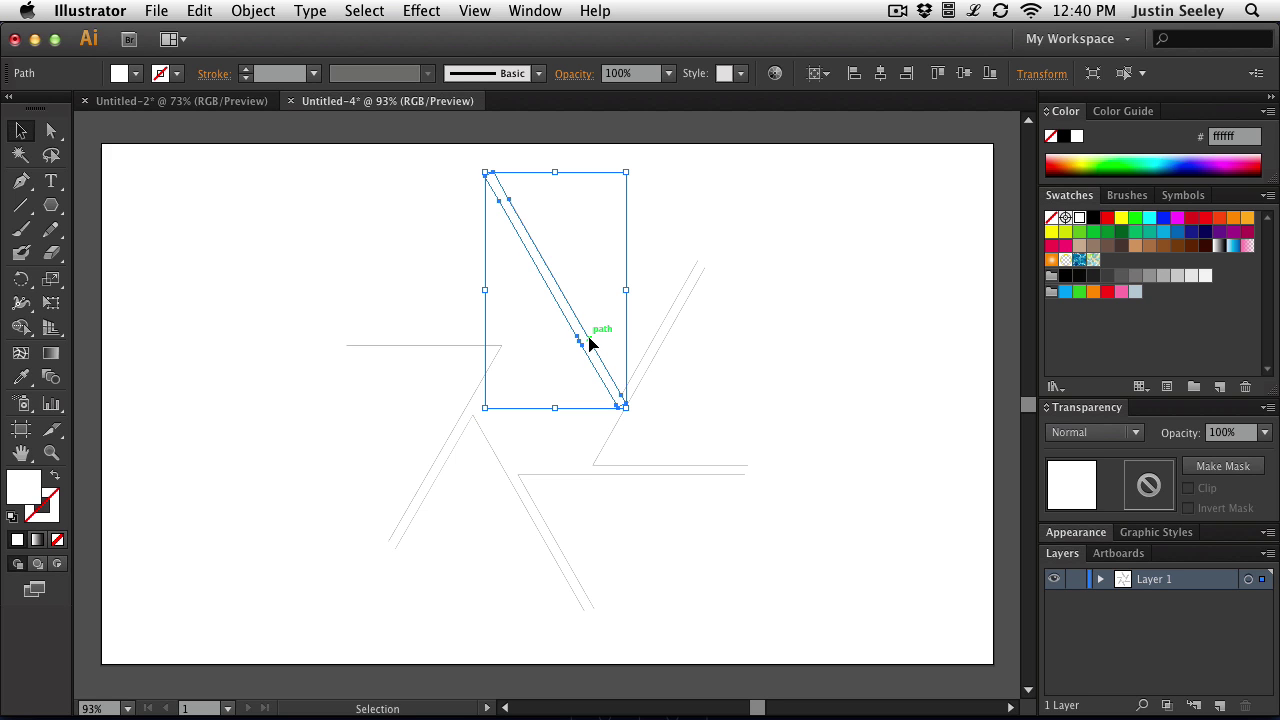
key(Delete)
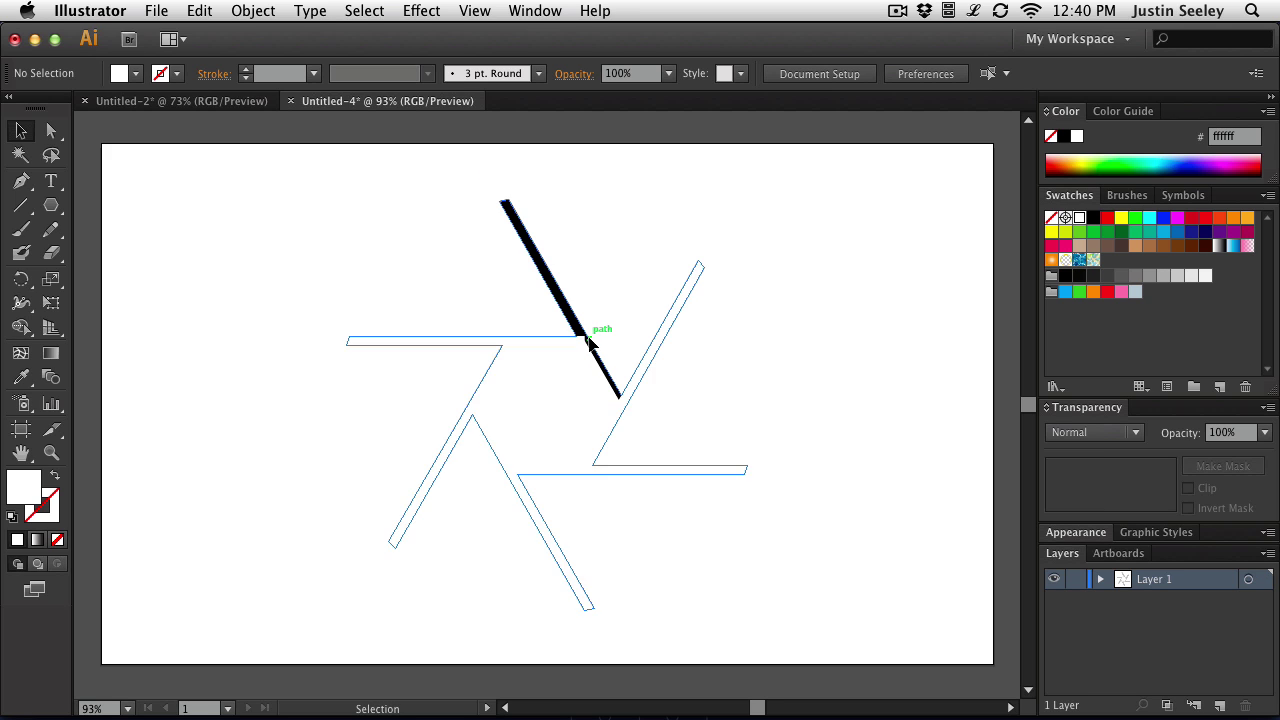
click(650, 355)
key(Delete)
click(576, 370)
key(Delete)
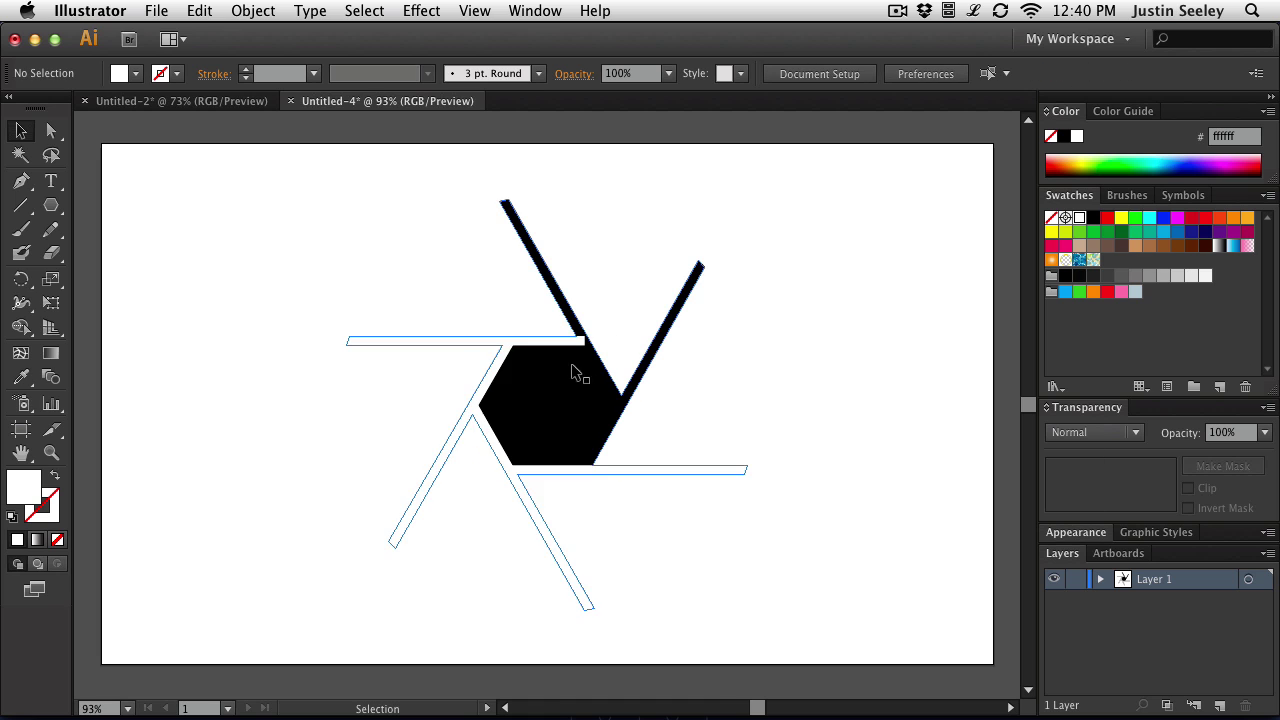
click(540, 341)
key(Delete)
click(508, 356)
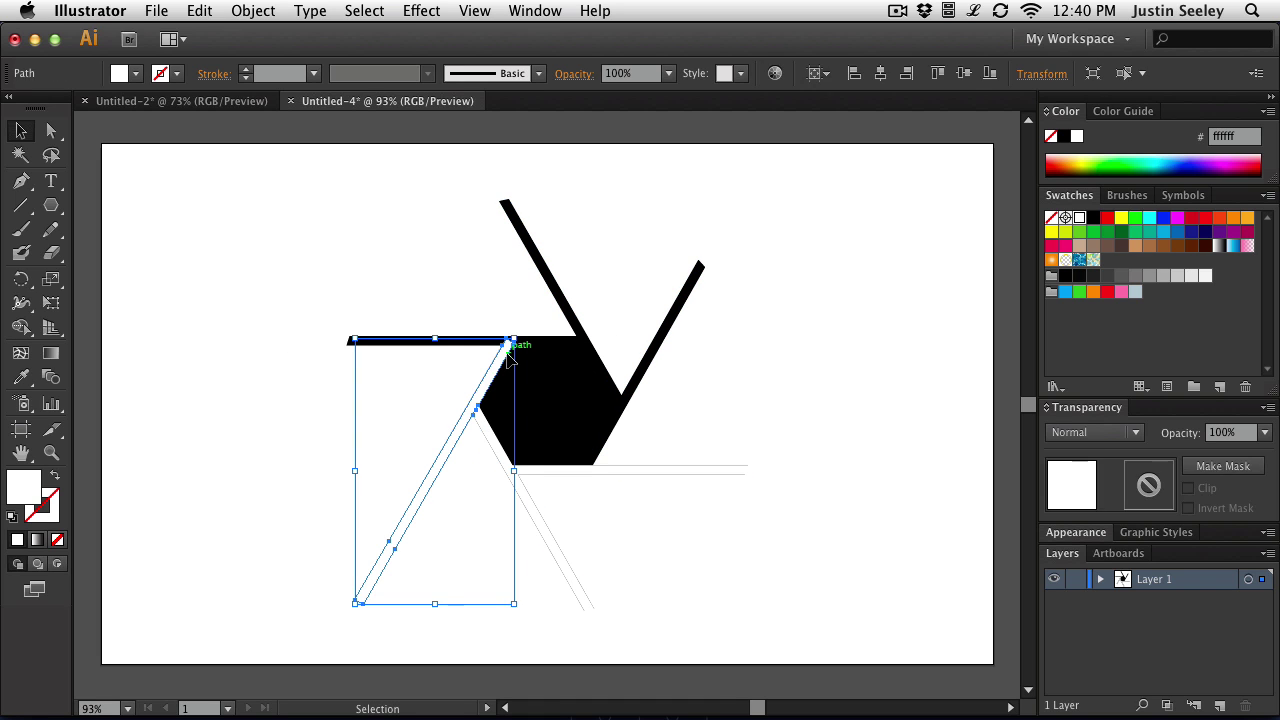
key(Delete)
click(494, 449)
key(Delete)
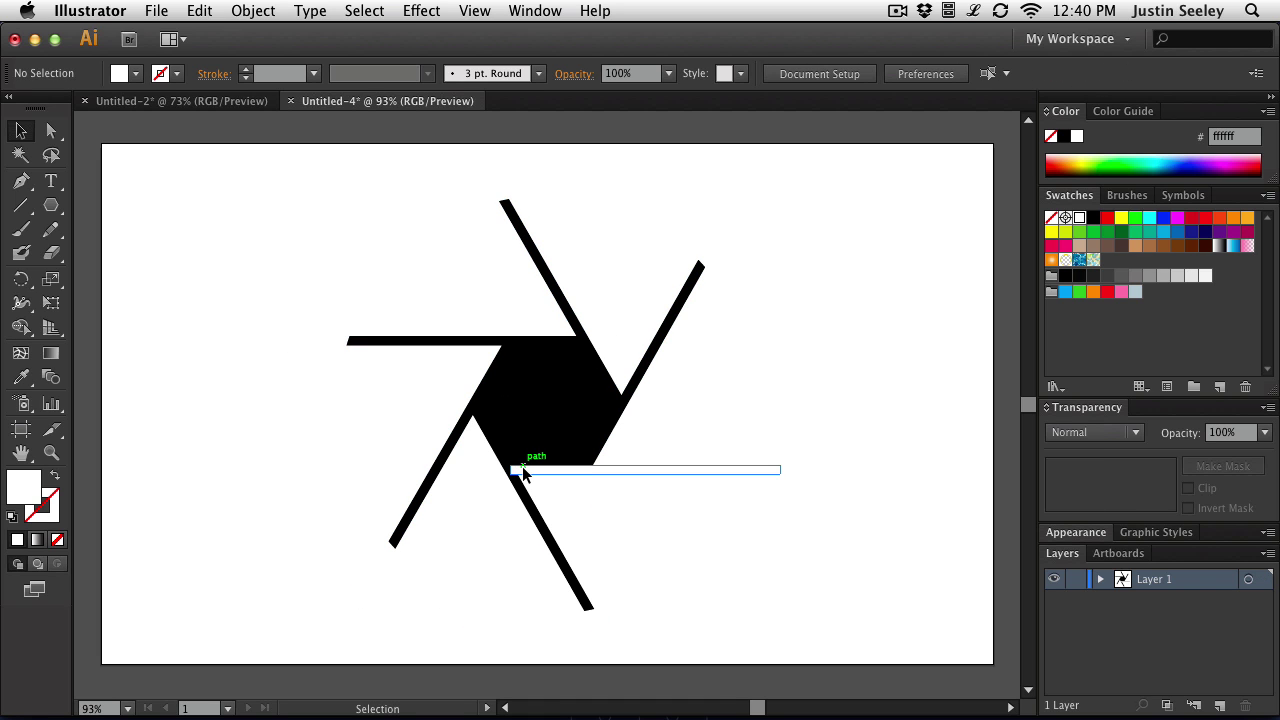
click(522, 466)
key(Delete)
click(563, 451)
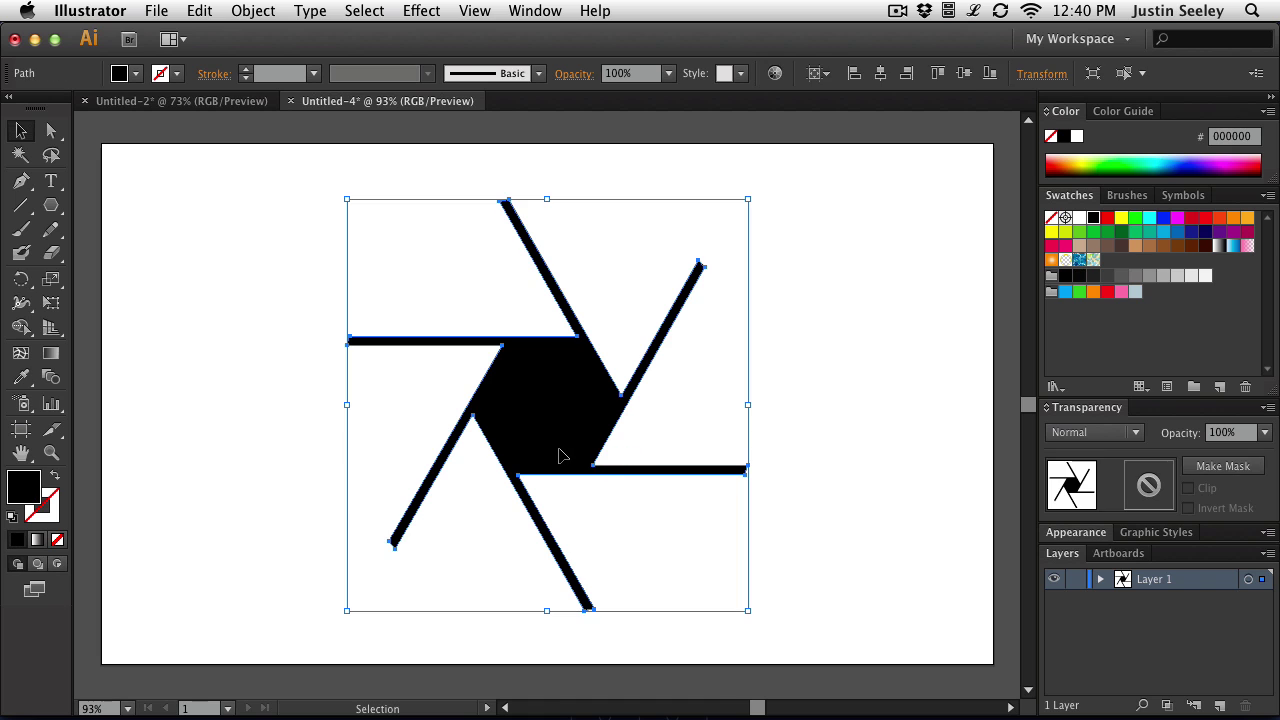
key(Delete)
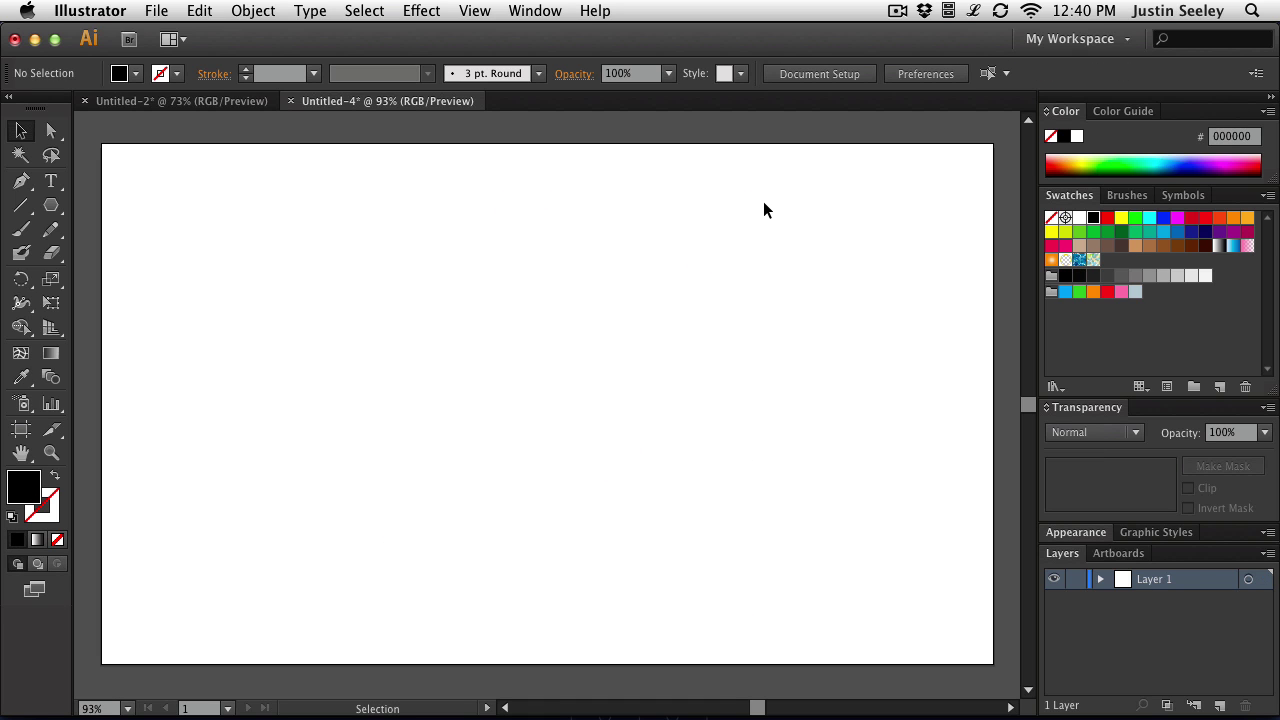
- Fill the six blades with black and enlarge them together slightly and proportionally from their centre
drag(766, 192, 237, 618)
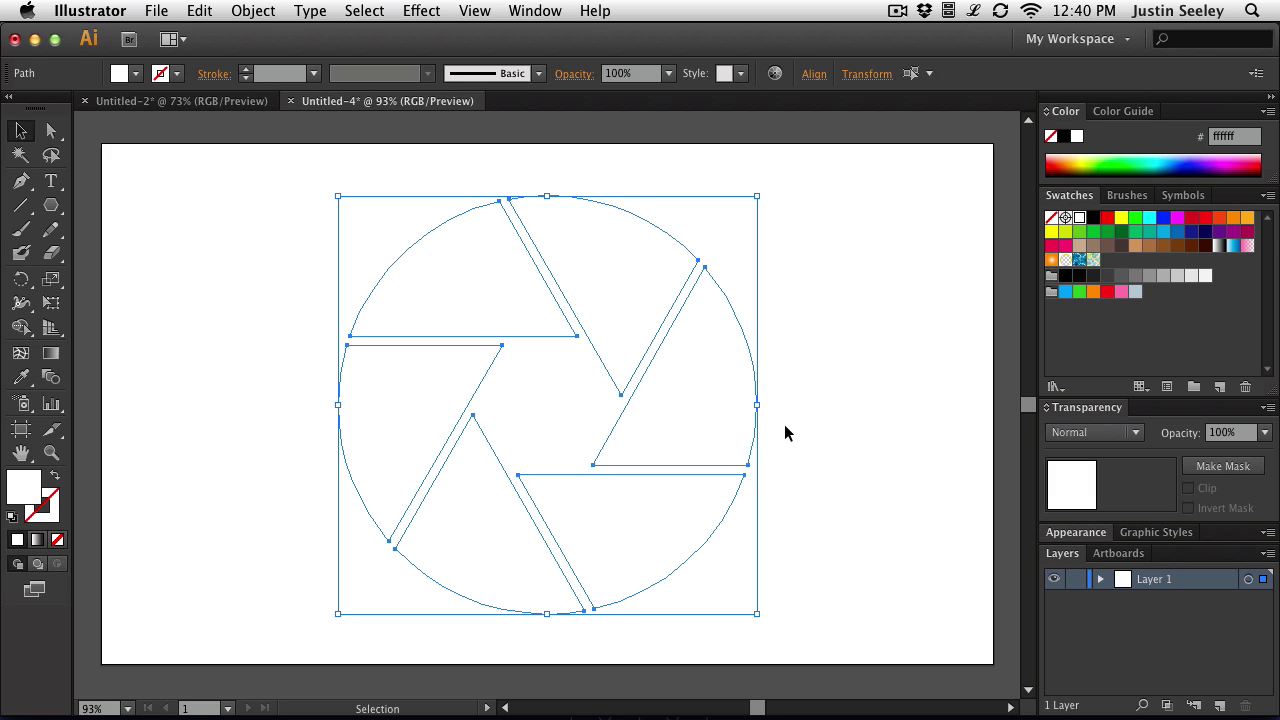
click(1093, 218)
click(788, 274)
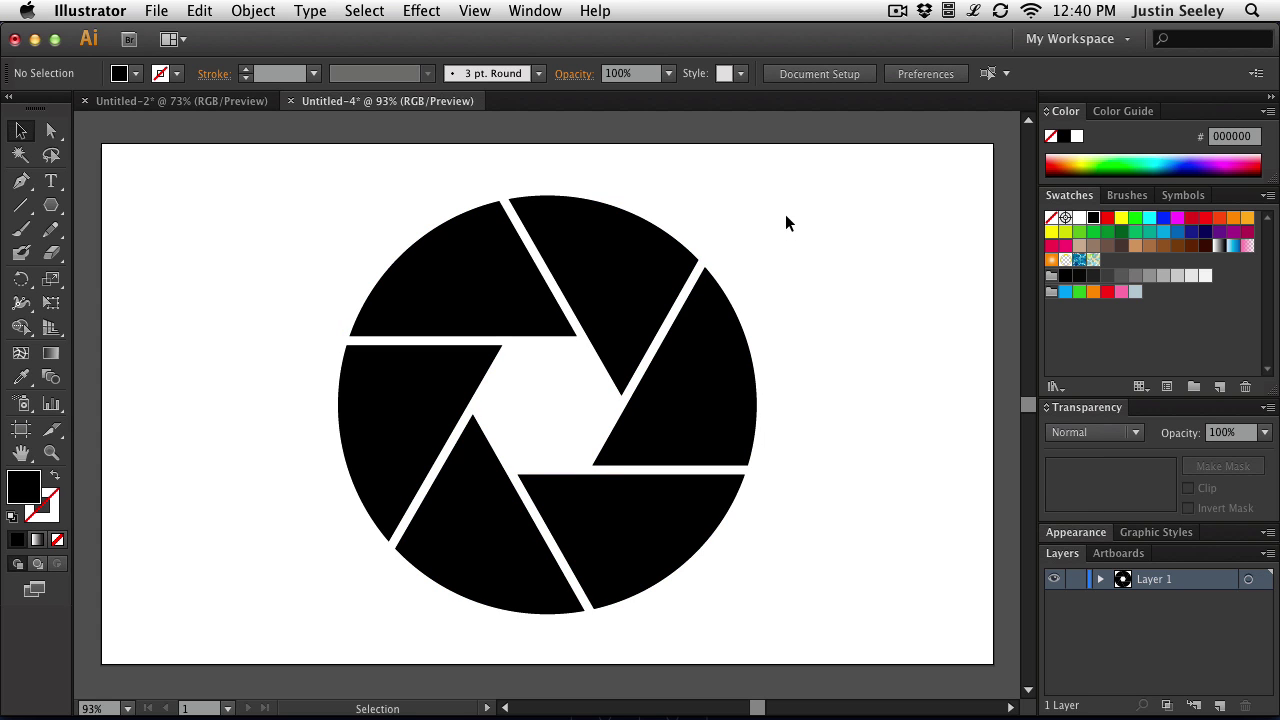
drag(786, 203, 265, 618)
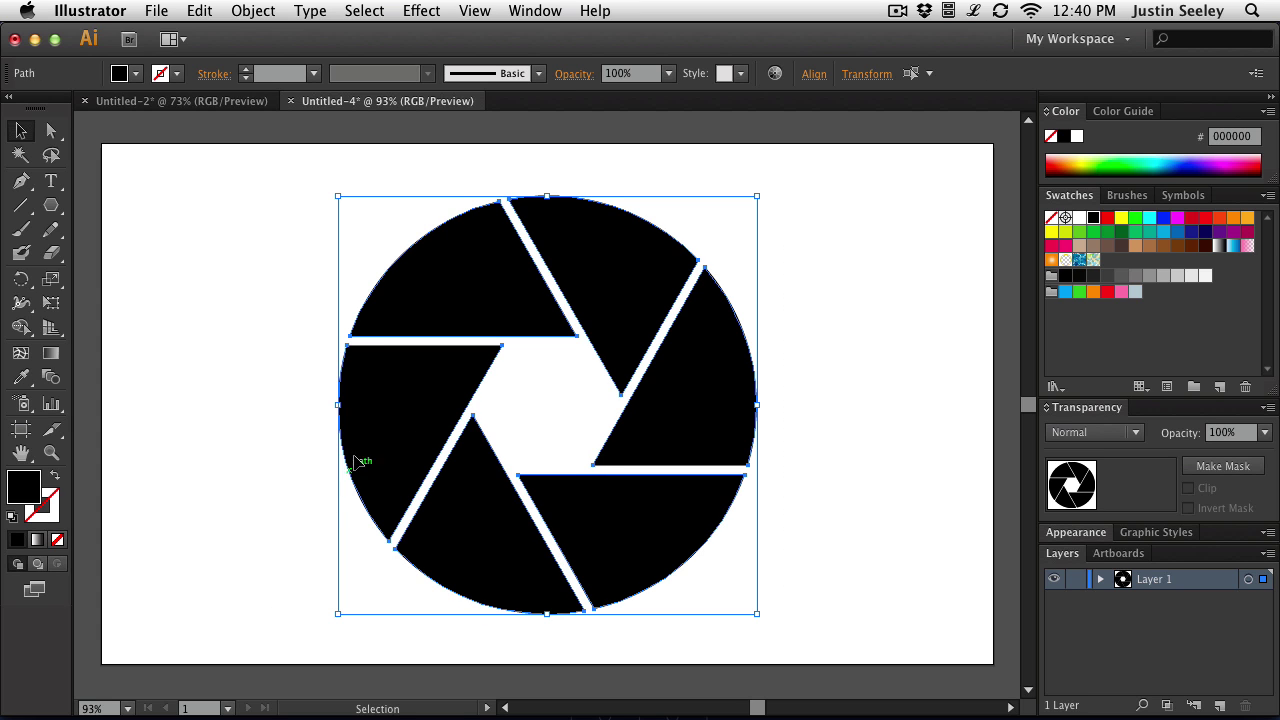
drag(337, 195, 246, 180)
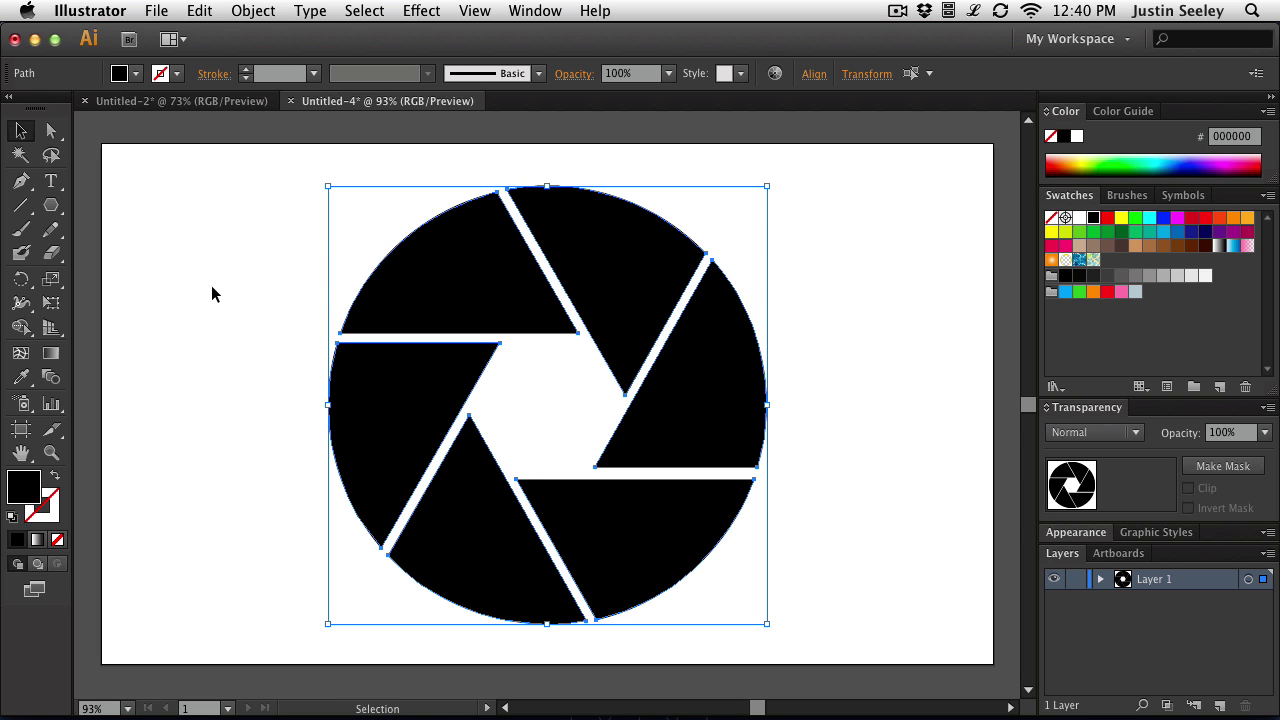